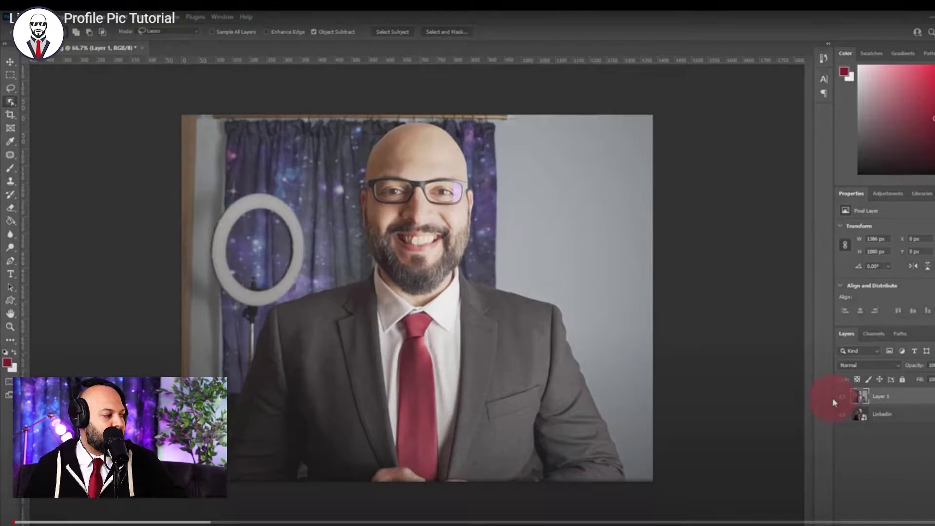
{"action": "left_click", "coordinate": [18, 511]}
{"action": "left_click", "coordinate": [18, 511]}
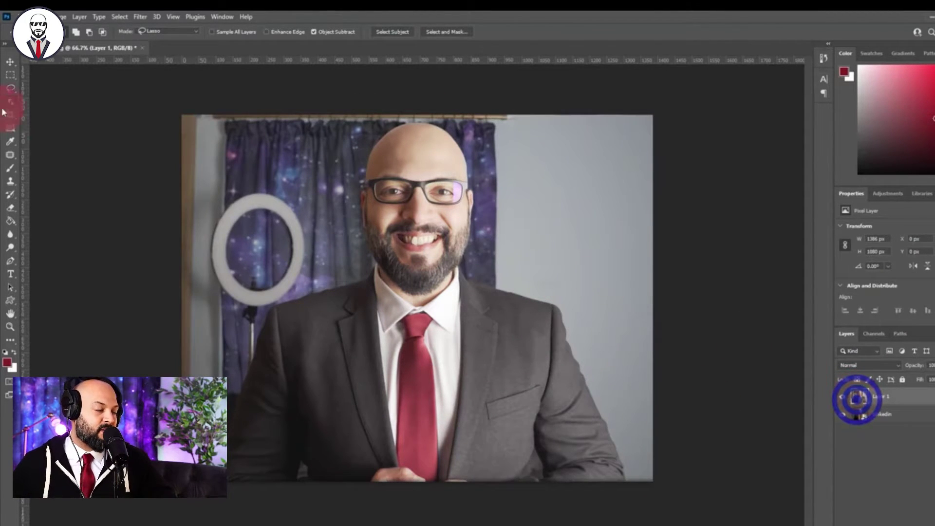
{"action": "mouse_move", "coordinate": [919, 373]}
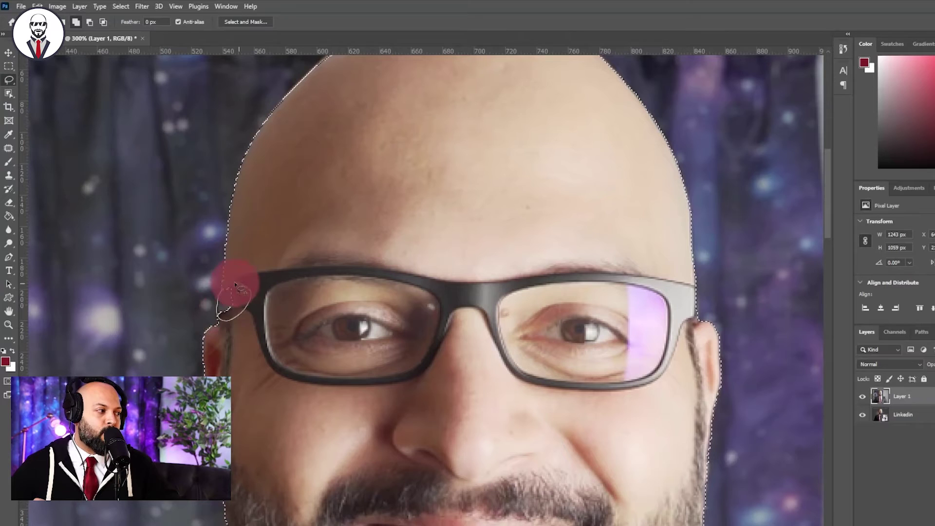
Step: Add the missing glasses temple to the selection with the Lasso tool and correct its outline along the beard edge
{"action": "left_click_drag", "start_coordinate": [223, 287], "coordinate": [226, 284]}
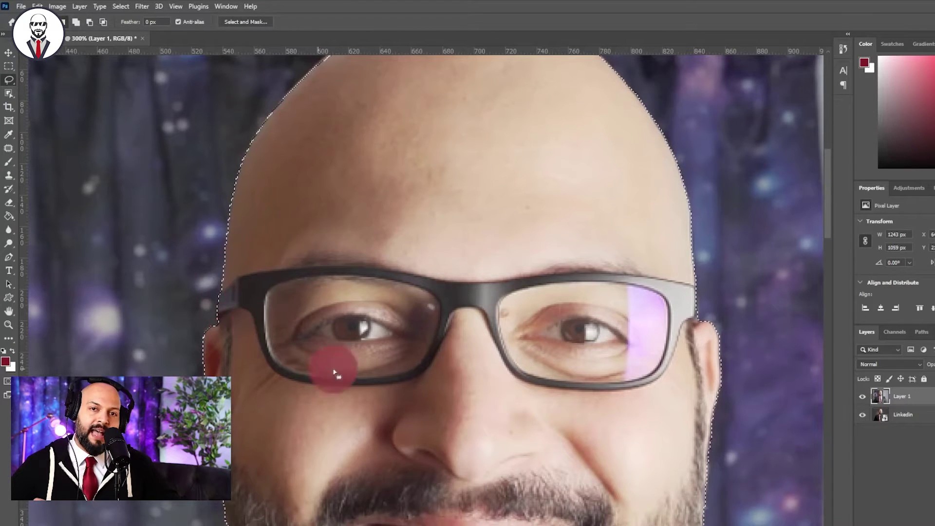
{"action": "left_click_drag", "start_coordinate": [396, 473], "coordinate": [469, 161]}
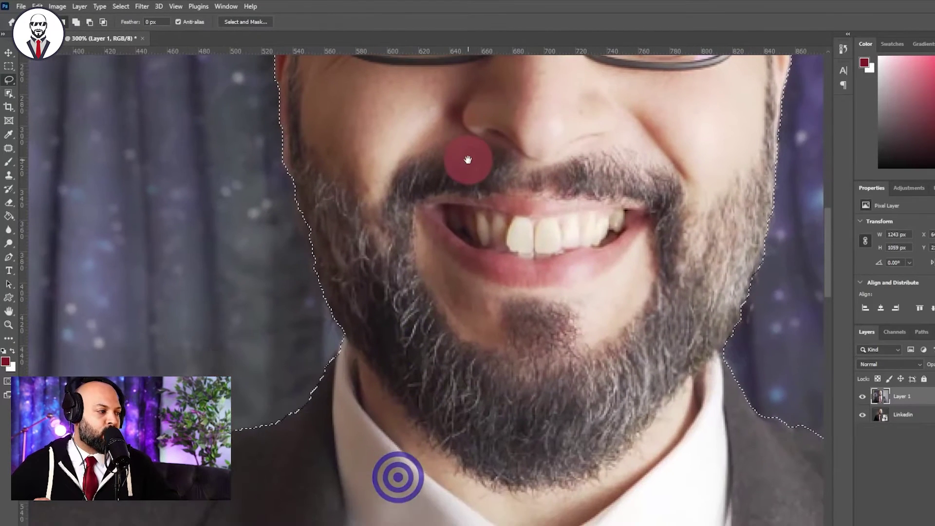
{"action": "mouse_move", "coordinate": [313, 292]}
{"action": "left_mouse_down"}
{"action": "mouse_move", "coordinate": [297, 204]}
{"action": "mouse_move", "coordinate": [325, 274]}
{"action": "mouse_move", "coordinate": [345, 260]}
{"action": "mouse_move", "coordinate": [327, 217]}
{"action": "left_mouse_up"}
{"action": "mouse_move", "coordinate": [428, 299]}
{"action": "left_mouse_down"}
{"action": "mouse_move", "coordinate": [453, 286]}
{"action": "mouse_move", "coordinate": [772, 273]}
{"action": "mouse_move", "coordinate": [735, 317]}
{"action": "mouse_move", "coordinate": [742, 283]}
{"action": "mouse_move", "coordinate": [532, 292]}
{"action": "mouse_move", "coordinate": [359, 432]}
{"action": "mouse_move", "coordinate": [417, 334]}
{"action": "mouse_move", "coordinate": [192, 290]}
{"action": "mouse_move", "coordinate": [648, 288]}
{"action": "mouse_move", "coordinate": [615, 275]}
{"action": "mouse_move", "coordinate": [619, 267]}
{"action": "left_mouse_up"}
{"action": "key", "text": "space"}
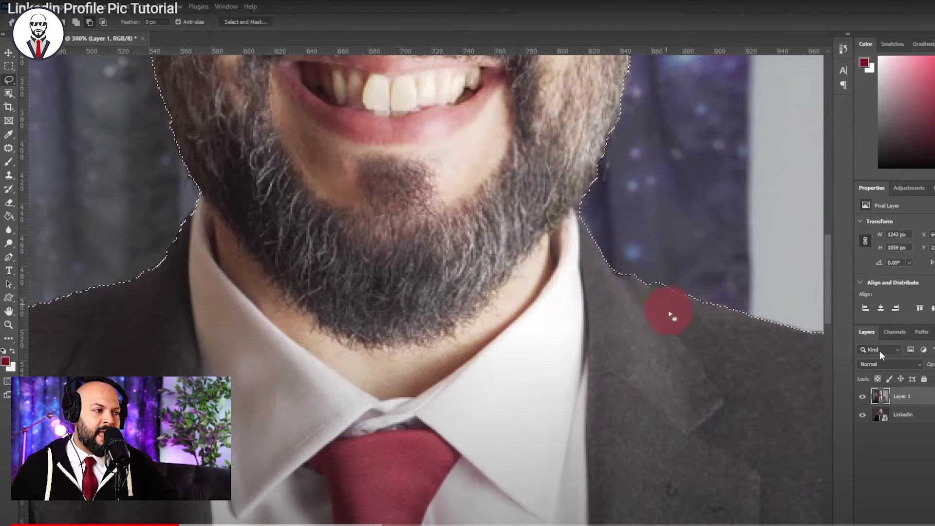
Step: Subtract the dark chair back beside the suit sleeve from the selection with the Object Selection tool in lasso mode
{"action": "mouse_move", "coordinate": [206, 380]}
{"action": "left_mouse_down"}
{"action": "mouse_move", "coordinate": [604, 211]}
{"action": "mouse_move", "coordinate": [644, 149]}
{"action": "left_mouse_up"}
{"action": "left_click_drag", "start_coordinate": [242, 348], "coordinate": [515, 196]}
{"action": "mouse_move", "coordinate": [348, 261]}
{"action": "left_mouse_down"}
{"action": "mouse_move", "coordinate": [367, 269]}
{"action": "mouse_move", "coordinate": [355, 247]}
{"action": "mouse_move", "coordinate": [349, 263]}
{"action": "mouse_move", "coordinate": [321, 255]}
{"action": "mouse_move", "coordinate": [344, 227]}
{"action": "left_mouse_up"}
{"action": "left_click_drag", "start_coordinate": [412, 367], "coordinate": [553, 64]}
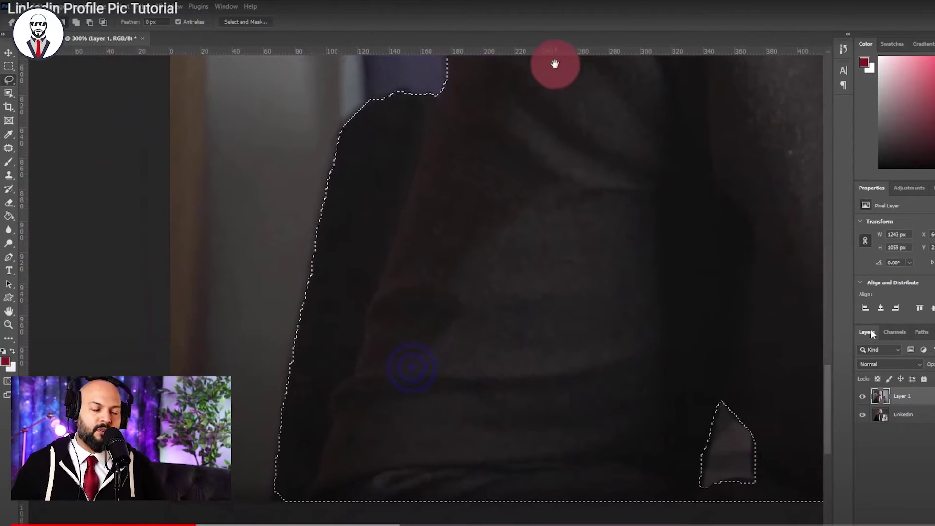
{"action": "left_click", "coordinate": [10, 94]}
{"action": "mouse_move", "coordinate": [409, 134]}
{"action": "left_mouse_down"}
{"action": "mouse_move", "coordinate": [437, 111]}
{"action": "mouse_move", "coordinate": [429, 105]}
{"action": "mouse_move", "coordinate": [419, 129]}
{"action": "mouse_move", "coordinate": [400, 233]}
{"action": "mouse_move", "coordinate": [353, 354]}
{"action": "left_mouse_up"}
{"action": "left_click_drag", "start_coordinate": [339, 393], "coordinate": [315, 461]}
{"action": "mouse_move", "coordinate": [298, 516]}
{"action": "left_mouse_down"}
{"action": "mouse_move", "coordinate": [232, 389]}
{"action": "mouse_move", "coordinate": [260, 227]}
{"action": "mouse_move", "coordinate": [290, 127]}
{"action": "mouse_move", "coordinate": [354, 72]}
{"action": "mouse_move", "coordinate": [410, 74]}
{"action": "mouse_move", "coordinate": [433, 103]}
{"action": "left_mouse_up"}
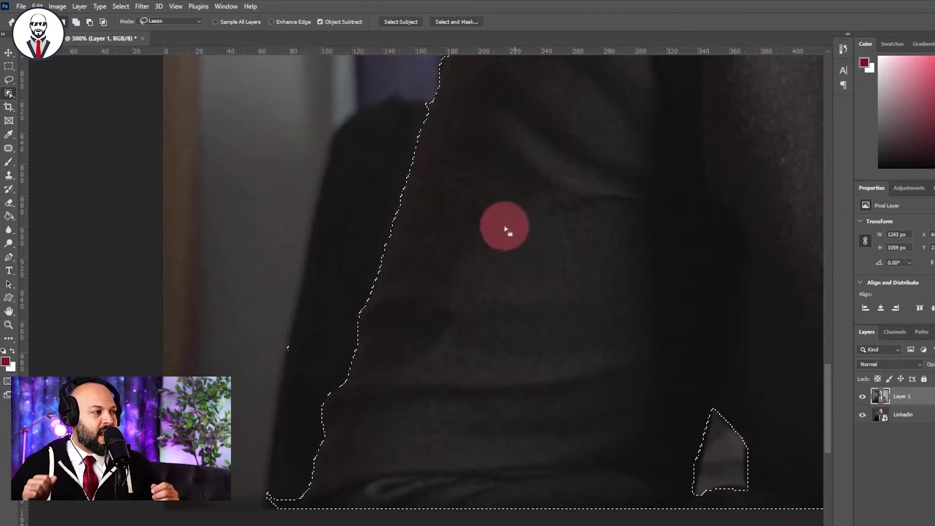
Step: Subtract the leftover slivers at the sleeve's lower corner and near the chair top from the selection with the Lasso tool
{"action": "left_click", "coordinate": [10, 79]}
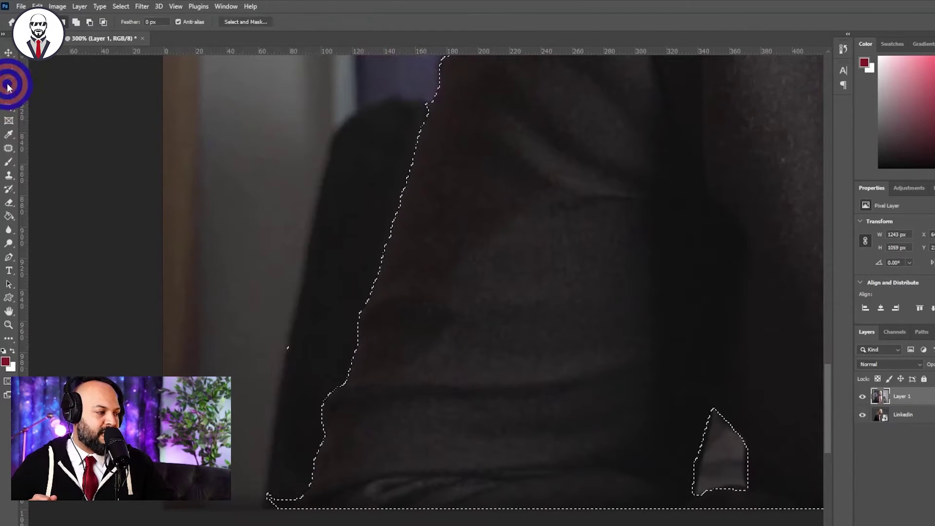
{"action": "mouse_move", "coordinate": [282, 463]}
{"action": "left_mouse_down"}
{"action": "mouse_move", "coordinate": [316, 494]}
{"action": "mouse_move", "coordinate": [307, 489]}
{"action": "left_mouse_up"}
{"action": "mouse_move", "coordinate": [267, 520]}
{"action": "left_mouse_down"}
{"action": "mouse_move", "coordinate": [249, 321]}
{"action": "mouse_move", "coordinate": [308, 296]}
{"action": "mouse_move", "coordinate": [317, 360]}
{"action": "mouse_move", "coordinate": [307, 511]}
{"action": "left_mouse_up"}
{"action": "mouse_move", "coordinate": [425, 107]}
{"action": "left_mouse_down"}
{"action": "mouse_move", "coordinate": [438, 98]}
{"action": "mouse_move", "coordinate": [429, 95]}
{"action": "left_mouse_up"}
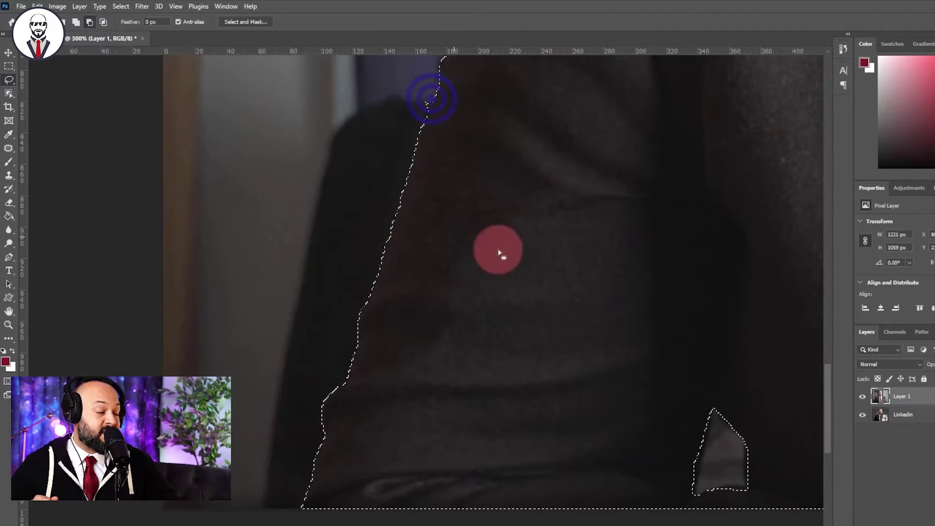
Step: Refine the man's selection in Select and Mask by slightly raising the edge radius, smoothing, feather and contrast
{"action": "mouse_move", "coordinate": [632, 135]}
{"action": "left_mouse_down"}
{"action": "mouse_move", "coordinate": [606, 151]}
{"action": "mouse_move", "coordinate": [385, 190]}
{"action": "left_mouse_up"}
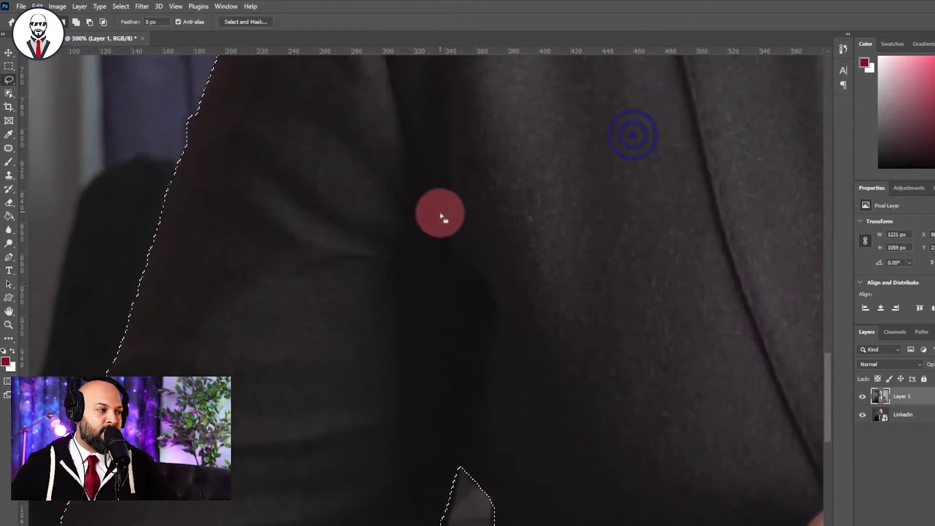
{"action": "key", "text": "z"}
{"action": "left_click", "coordinate": [434, 212], "text": "alt"}
{"action": "left_click", "coordinate": [435, 212], "text": "alt"}
{"action": "left_click_drag", "start_coordinate": [631, 135], "coordinate": [469, 276]}
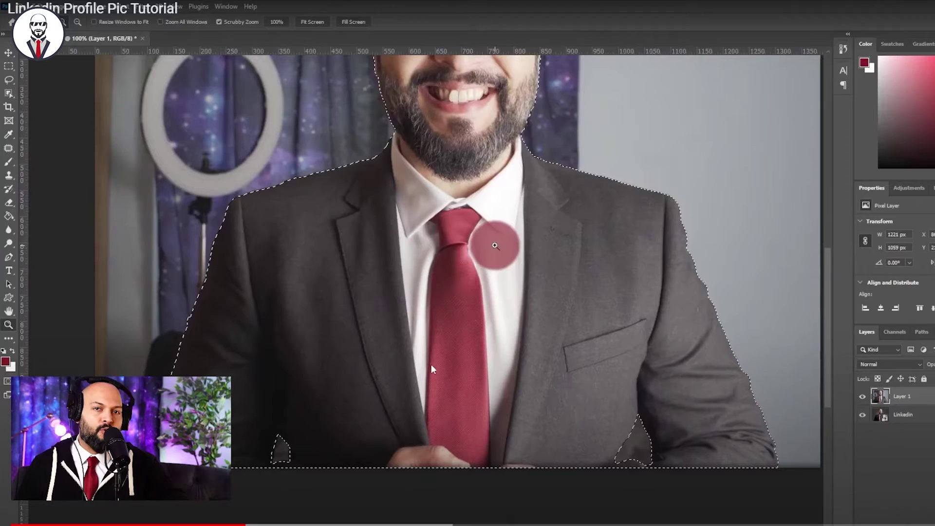
{"action": "left_click", "coordinate": [497, 235], "text": "alt"}
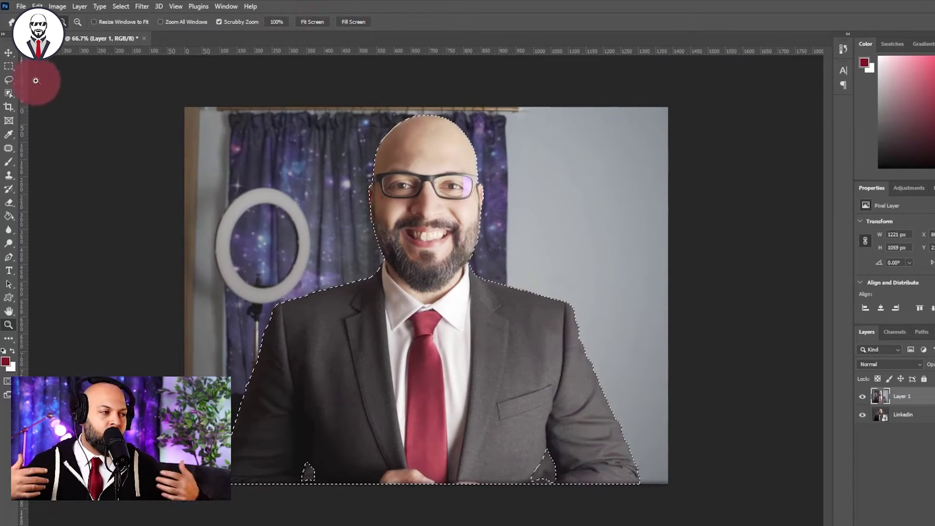
{"action": "left_click", "coordinate": [8, 66]}
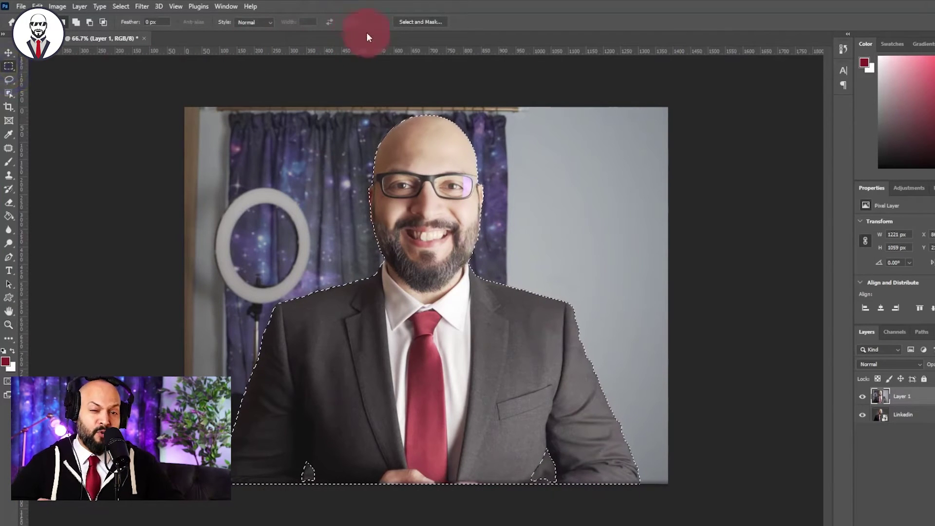
{"action": "left_click", "coordinate": [413, 21]}
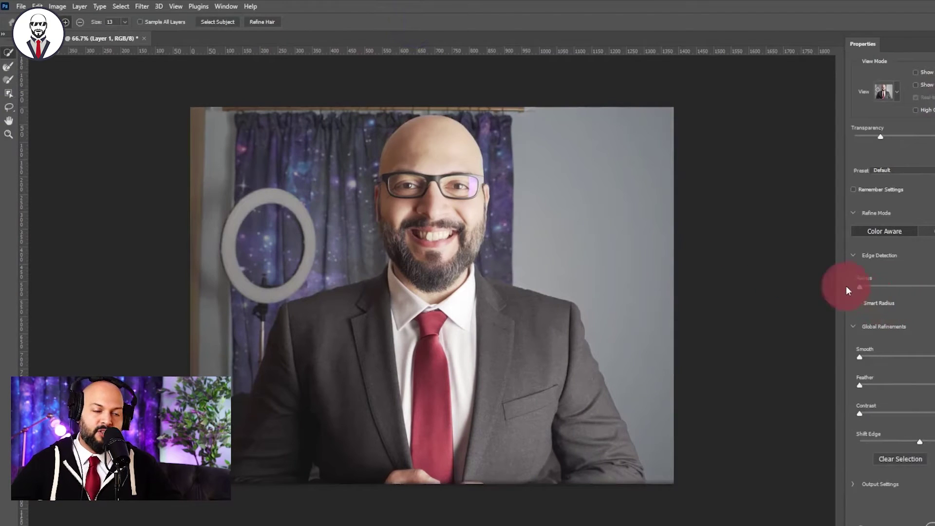
{"action": "left_click_drag", "start_coordinate": [860, 288], "coordinate": [862, 286]}
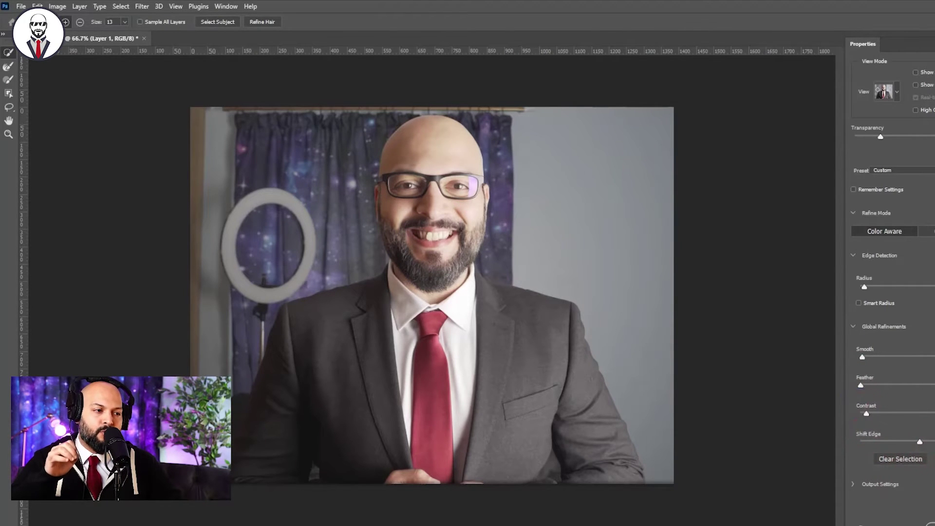
{"action": "left_click", "coordinate": [877, 523]}
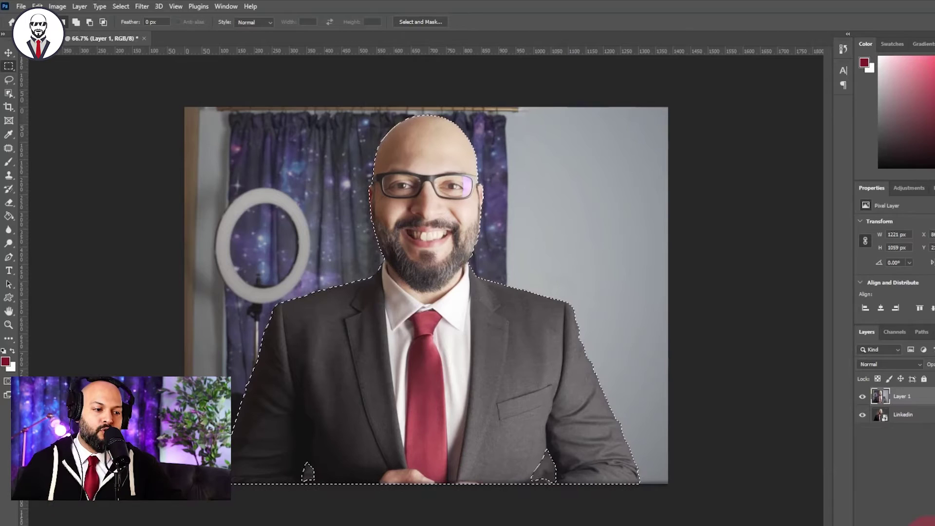
Step: Mask Layer 1 with the selection and hide the Linkedin layer so only the man remains
{"action": "left_click", "coordinate": [853, 495]}
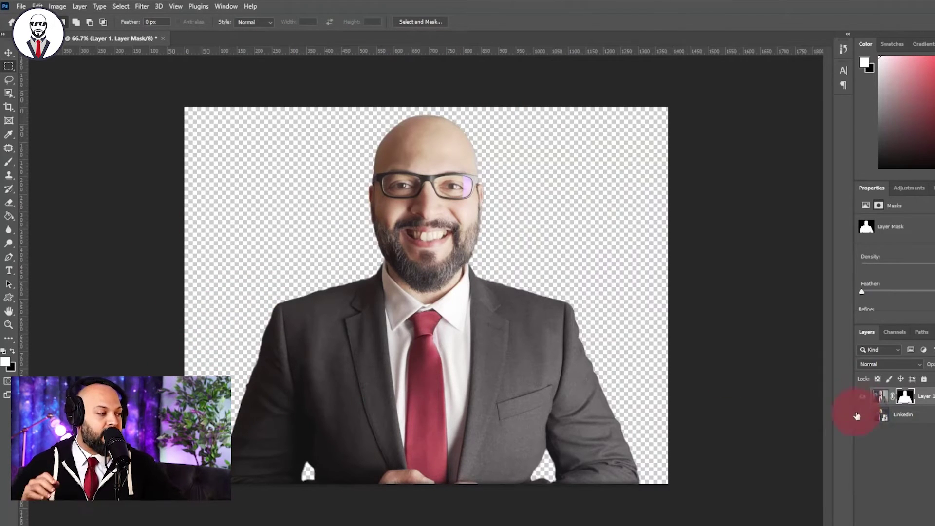
Step: Create a new layer directly above the Linkedin layer and fill it with the dark red foreground color
{"action": "left_click", "coordinate": [924, 417]}
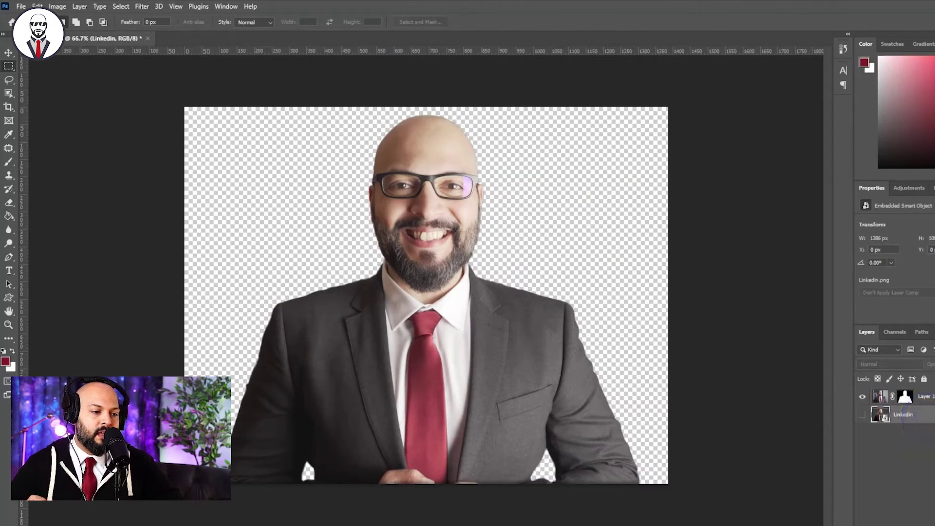
{"action": "key", "text": "ctrl+shift+alt+n"}
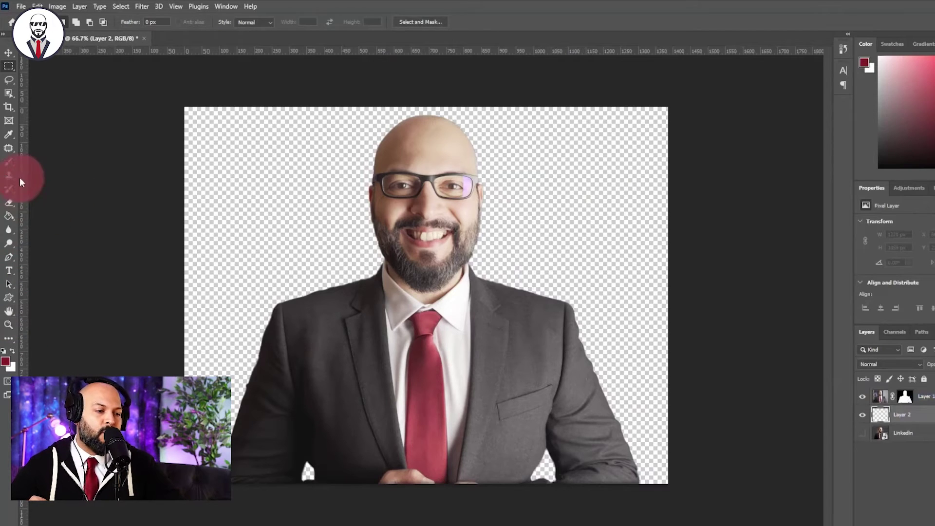
{"action": "left_click", "coordinate": [9, 215]}
{"action": "left_click", "coordinate": [193, 194]}
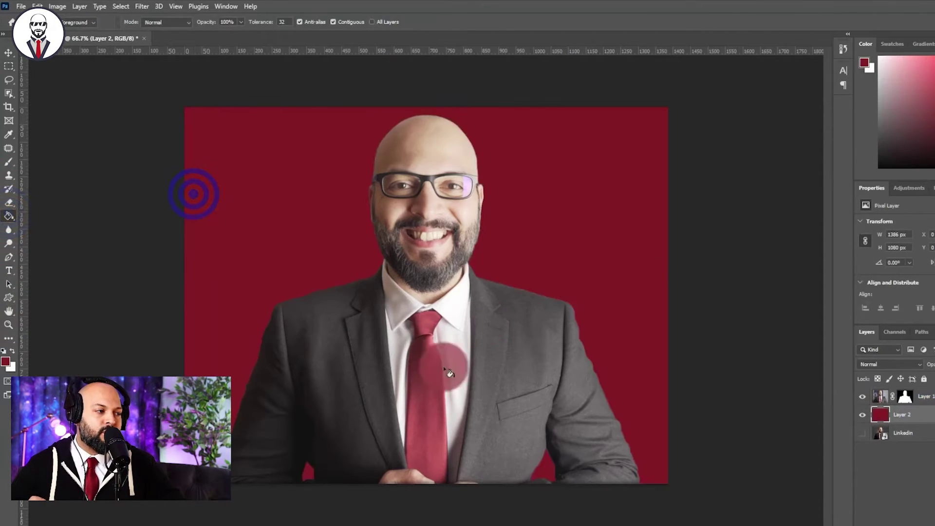
{"action": "left_click", "coordinate": [233, 409]}
Step: Paint black with the Brush on Layer 1's mask to hide leftover background beside the sleeve
{"action": "left_click", "coordinate": [897, 394]}
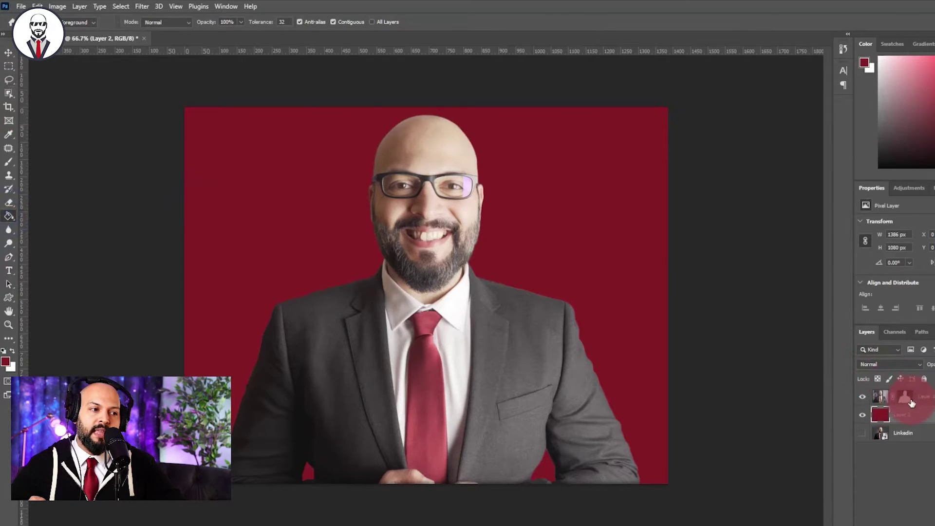
{"action": "left_click", "coordinate": [906, 397]}
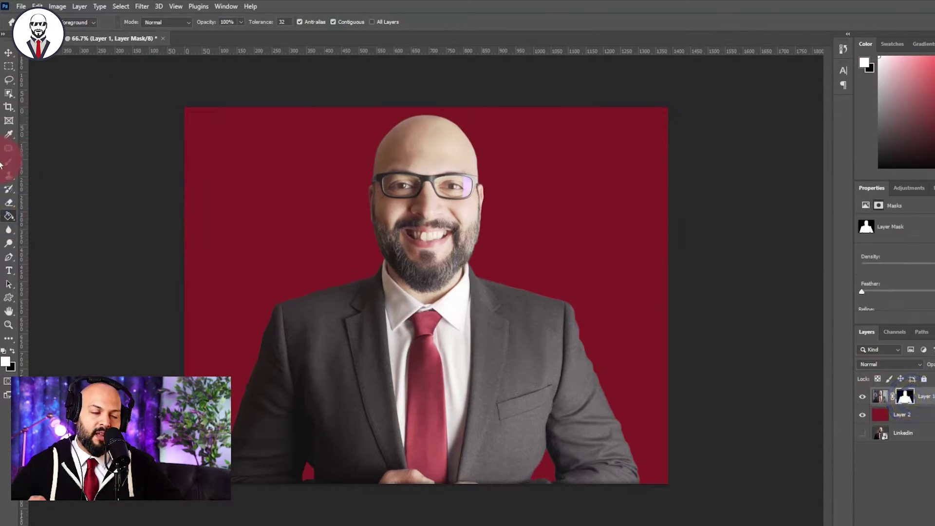
{"action": "left_click", "coordinate": [10, 163]}
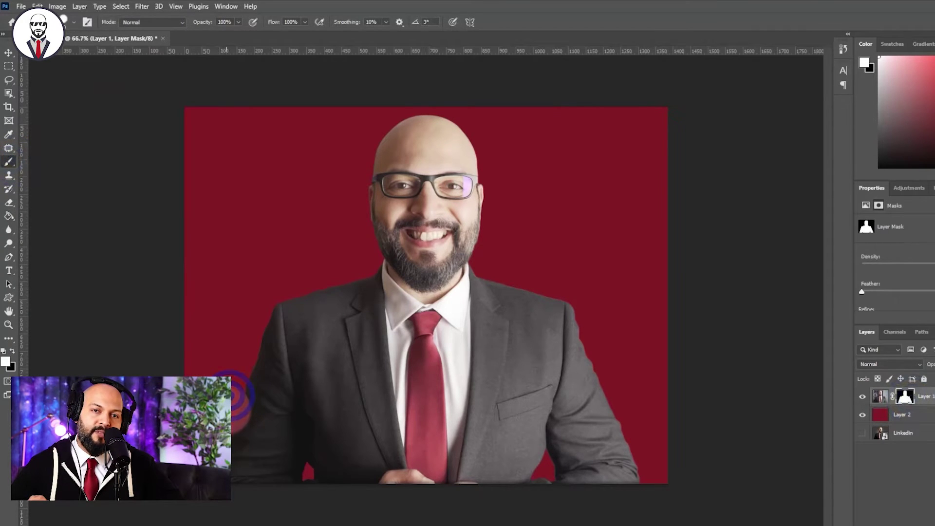
{"action": "left_click", "coordinate": [13, 351]}
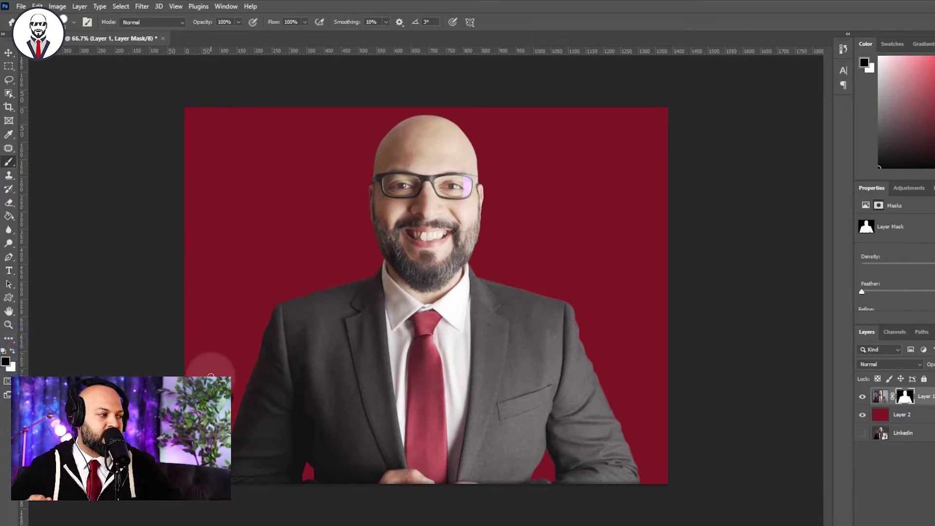
{"action": "left_click", "coordinate": [234, 387]}
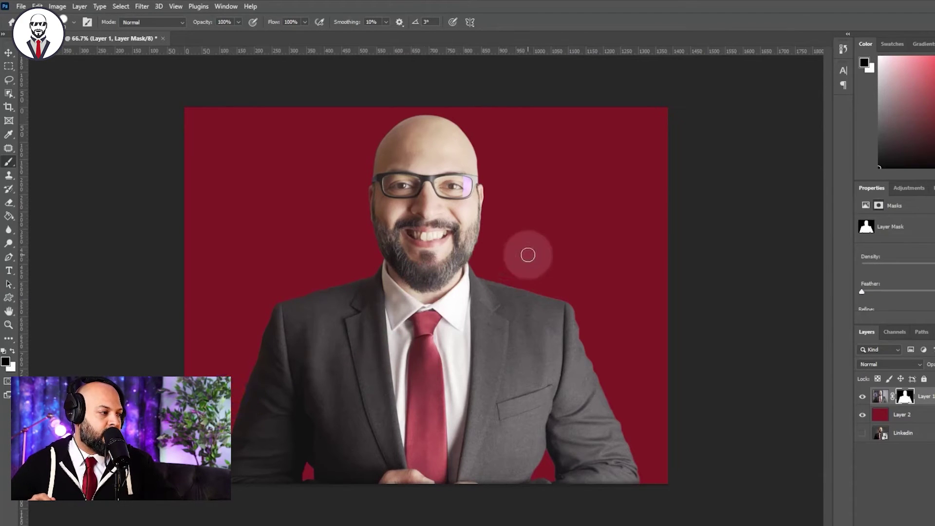
Step: Try painting white on Layer 1's mask beside the head to reveal the original background, and undo the strokes
{"action": "key", "text": "x"}
{"action": "mouse_move", "coordinate": [536, 218]}
{"action": "left_mouse_down"}
{"action": "mouse_move", "coordinate": [583, 274]}
{"action": "mouse_move", "coordinate": [561, 232]}
{"action": "mouse_move", "coordinate": [527, 262]}
{"action": "mouse_move", "coordinate": [497, 193]}
{"action": "mouse_move", "coordinate": [492, 200]}
{"action": "mouse_move", "coordinate": [505, 161]}
{"action": "mouse_move", "coordinate": [513, 209]}
{"action": "mouse_move", "coordinate": [535, 207]}
{"action": "mouse_move", "coordinate": [533, 165]}
{"action": "left_mouse_up"}
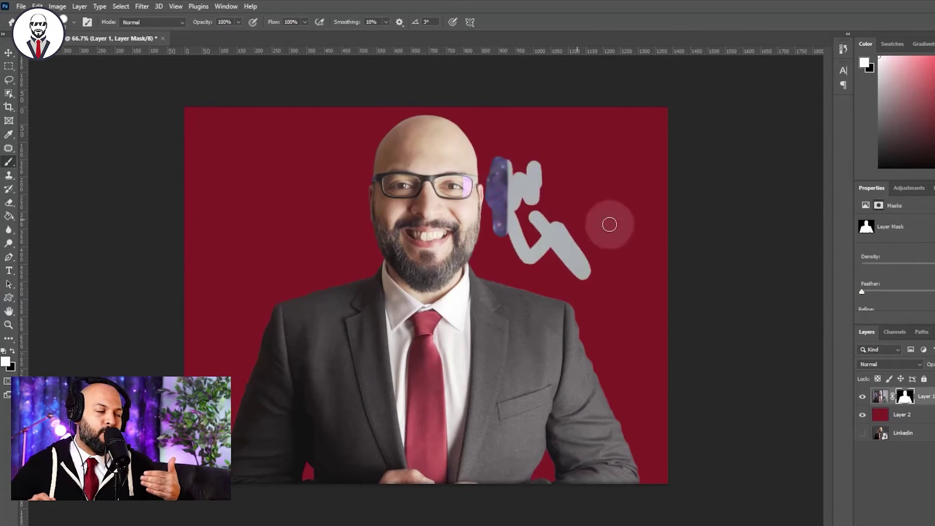
{"action": "key", "text": "ctrl+z"}
{"action": "key", "text": "ctrl+z"}
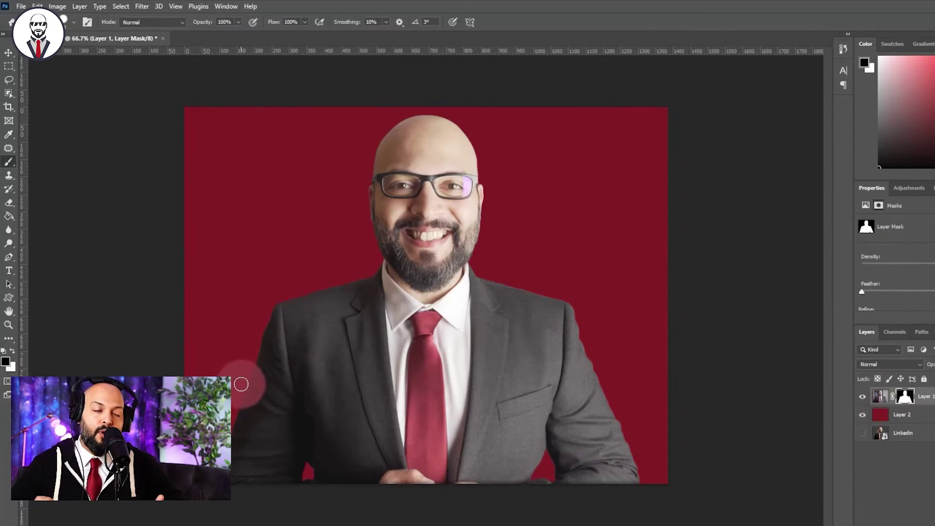
Step: Touch up Layer 1's mask with more black along the outer sleeve edge
{"action": "left_click", "coordinate": [241, 383]}
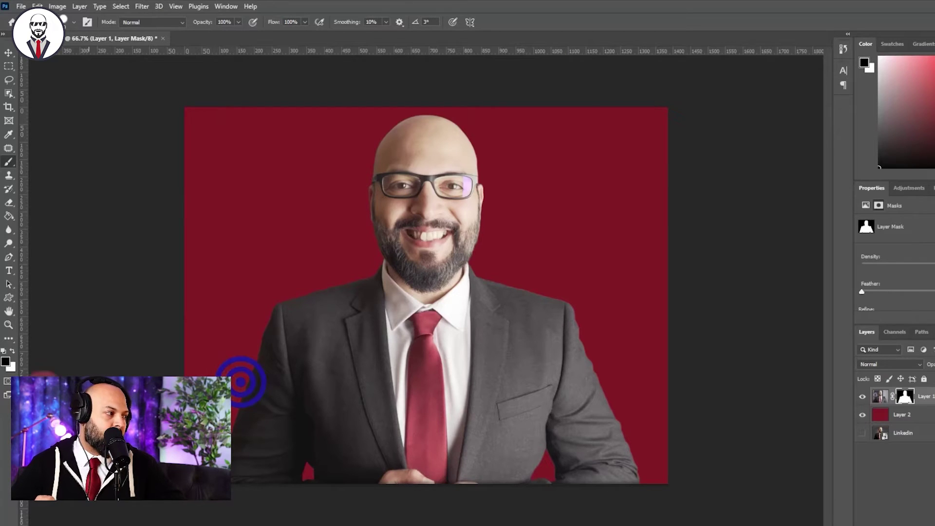
{"action": "left_click", "coordinate": [240, 382]}
{"action": "left_click", "coordinate": [861, 410]}
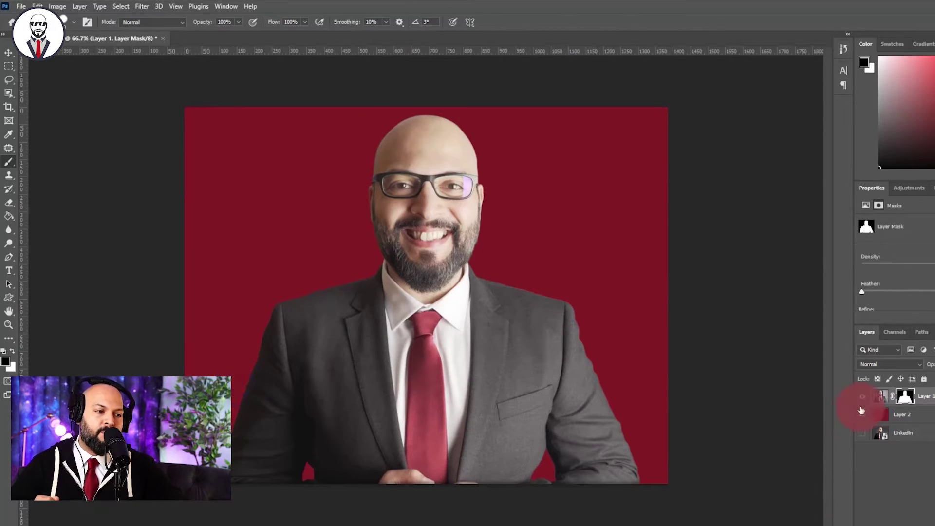
Step: Select Layer 2 and set the foreground color to the dark gray #444242 sampled from the suit jacket
{"action": "left_click", "coordinate": [885, 414]}
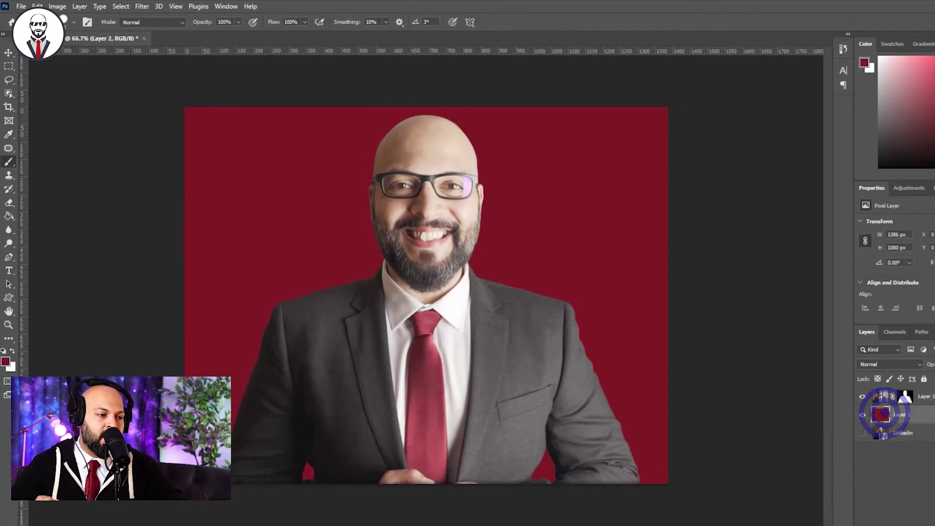
{"action": "left_click", "coordinate": [6, 363]}
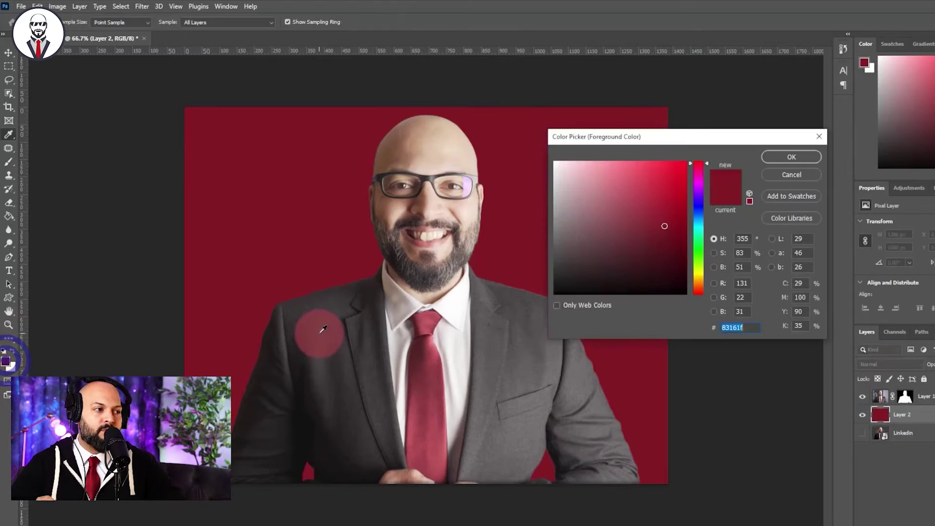
{"action": "left_click", "coordinate": [321, 332]}
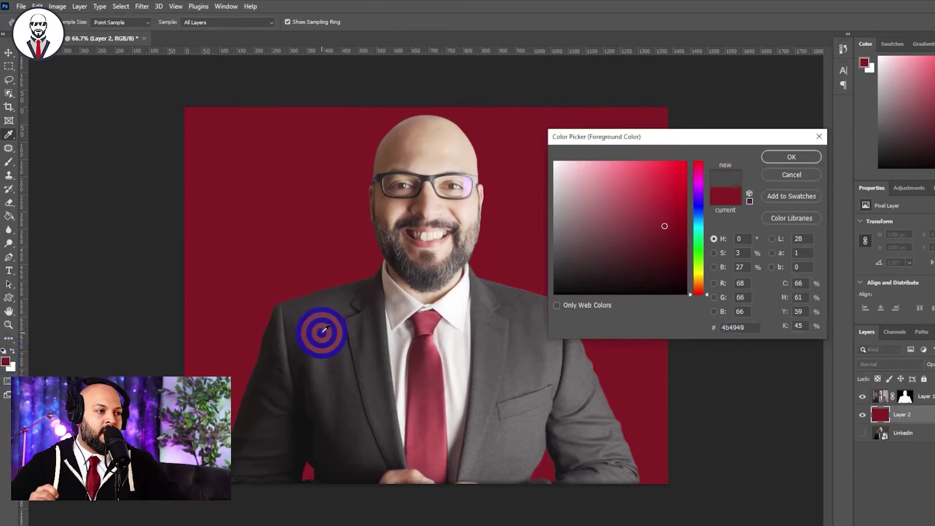
{"action": "left_click", "coordinate": [790, 158]}
Step: Add a new empty layer above Layer 2 and set the Gradient tool to the radial style
{"action": "key", "text": "b"}
{"action": "left_click_drag", "start_coordinate": [879, 415], "coordinate": [874, 435]}
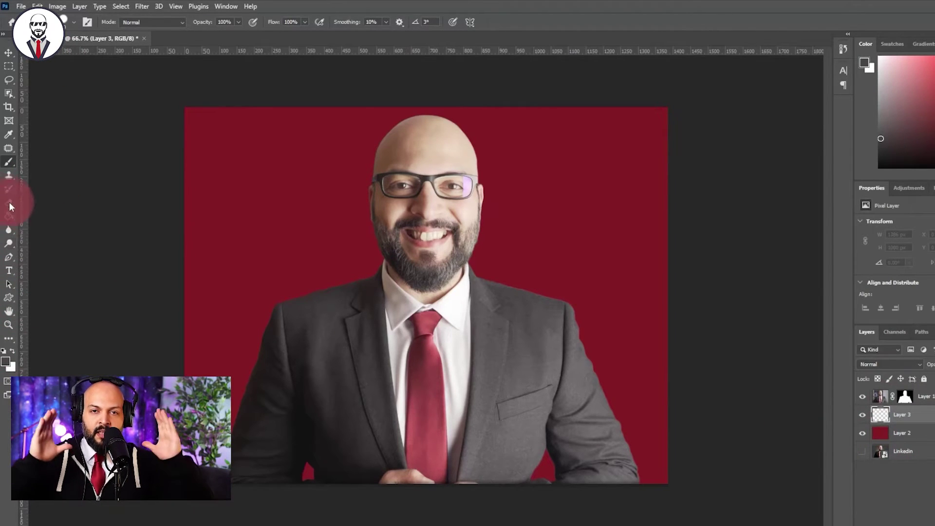
{"action": "left_click", "coordinate": [10, 217]}
{"action": "left_click", "coordinate": [55, 218]}
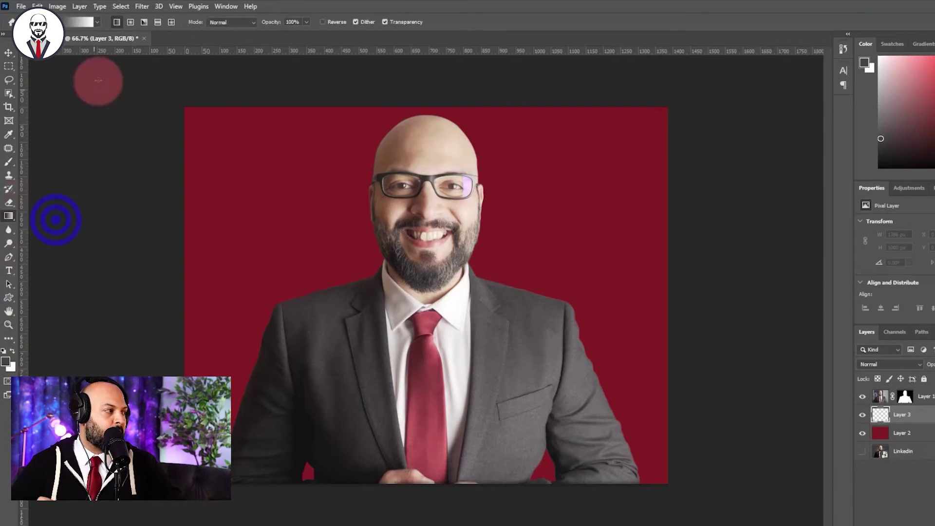
{"action": "left_click", "coordinate": [129, 22]}
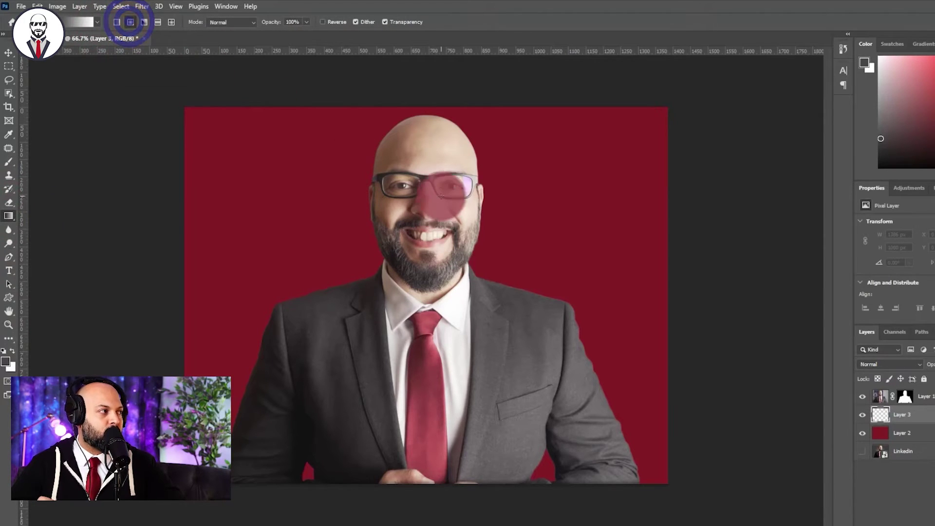
Step: Try radial gradients from dark gray to white behind the man on Layer 3, undoing each one
{"action": "left_click_drag", "start_coordinate": [426, 163], "coordinate": [429, 319]}
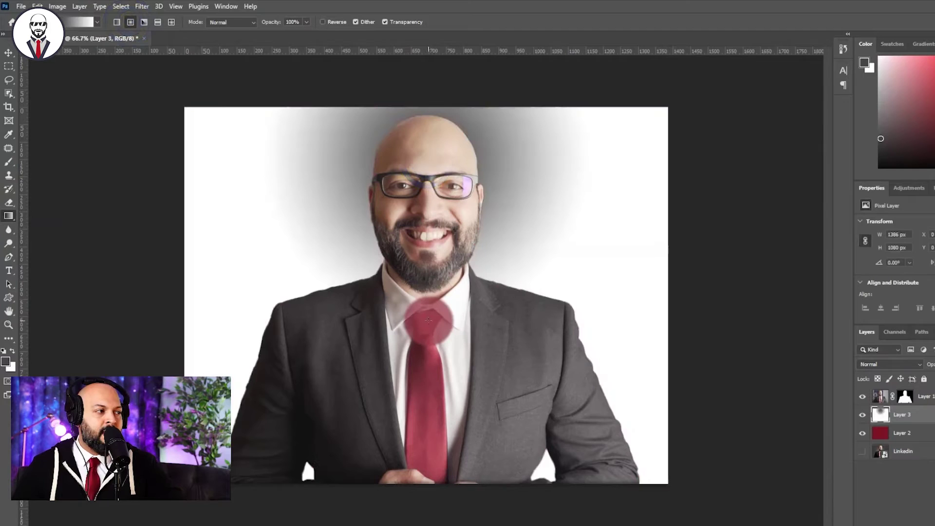
{"action": "key", "text": "ctrl+z"}
{"action": "left_click_drag", "start_coordinate": [434, 396], "coordinate": [421, 149]}
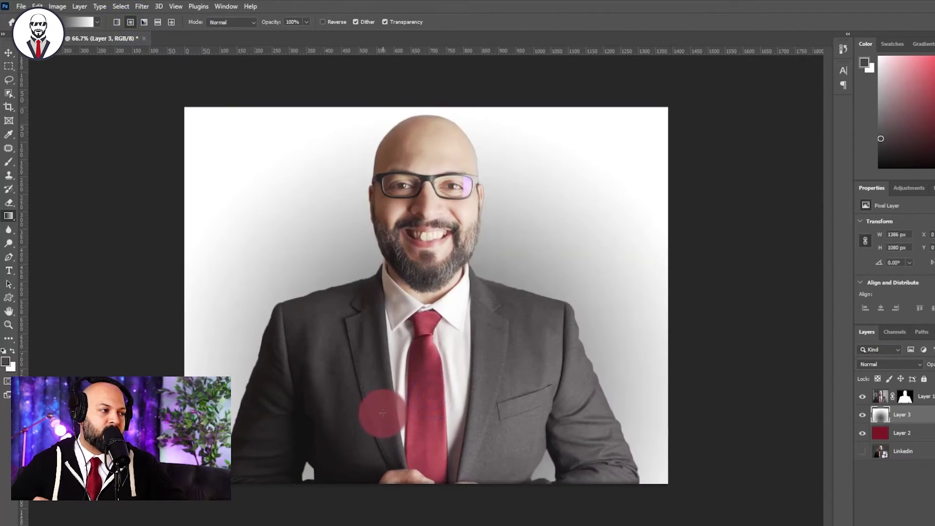
{"action": "key", "text": "ctrl+z"}
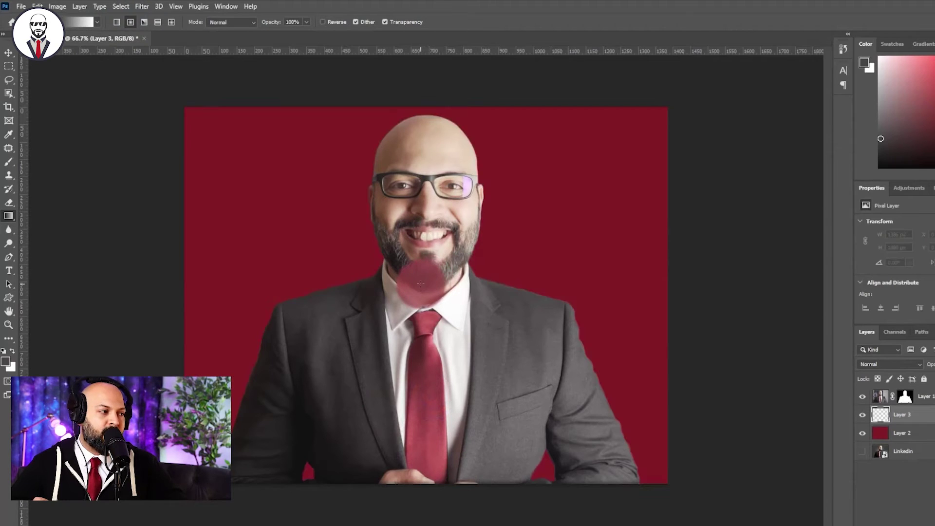
Step: Swap the foreground and background colors and draw a radial gradient on Layer 3 from white at the man's chest out to dark gray
{"action": "left_click_drag", "start_coordinate": [420, 369], "coordinate": [438, 309]}
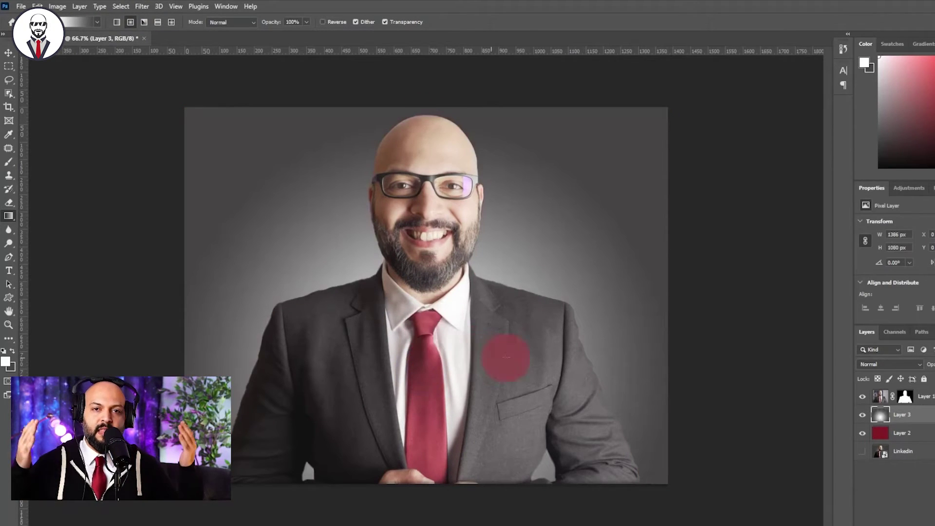
{"action": "left_click", "coordinate": [862, 432]}
{"action": "left_click", "coordinate": [862, 451]}
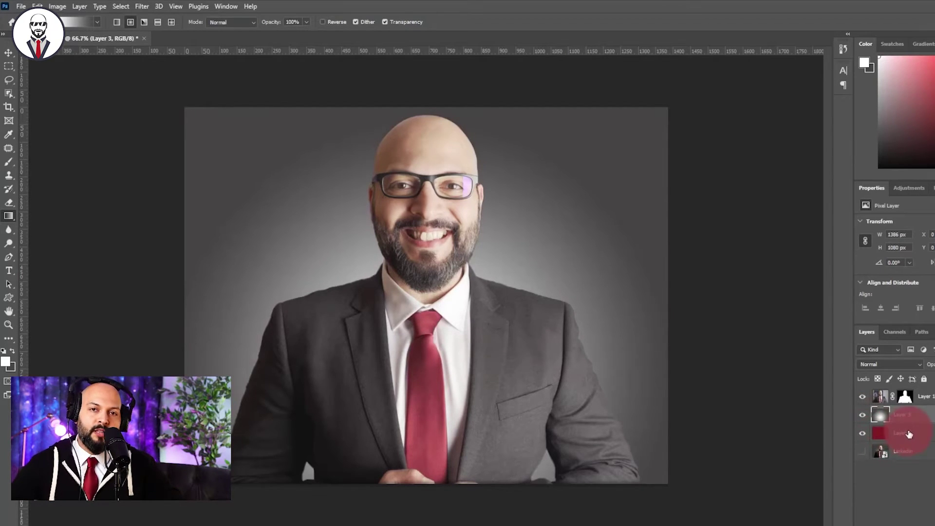
Step: Group Layer 1, Layer 3 and Layer 2 above the Linkedin layer
{"action": "left_click", "coordinate": [927, 433]}
{"action": "left_click", "coordinate": [918, 399], "text": "shift"}
{"action": "left_click_drag", "start_coordinate": [921, 418], "coordinate": [919, 516]}
Step: Toggle the visibility of Group 1 and the Linkedin layer to compare the new composition with the finished reference picture
{"action": "left_click", "coordinate": [861, 403]}
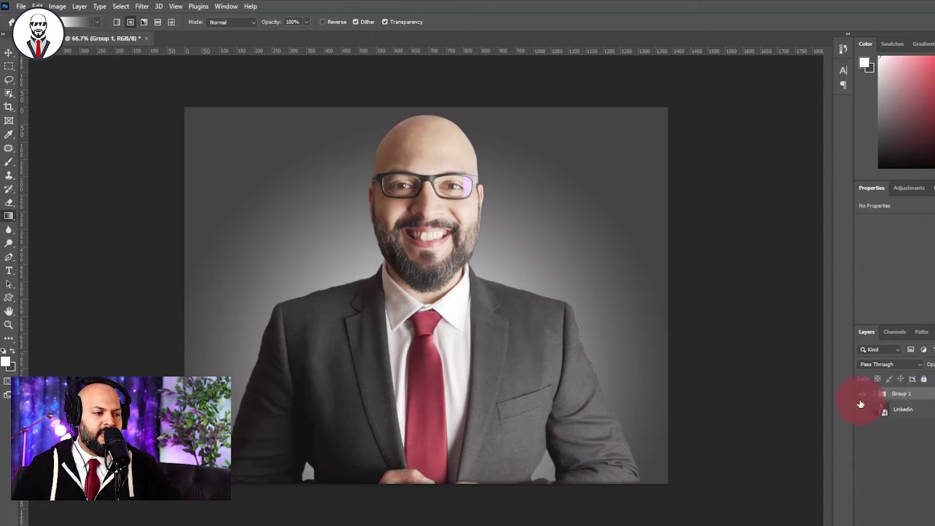
{"action": "left_click", "coordinate": [861, 396]}
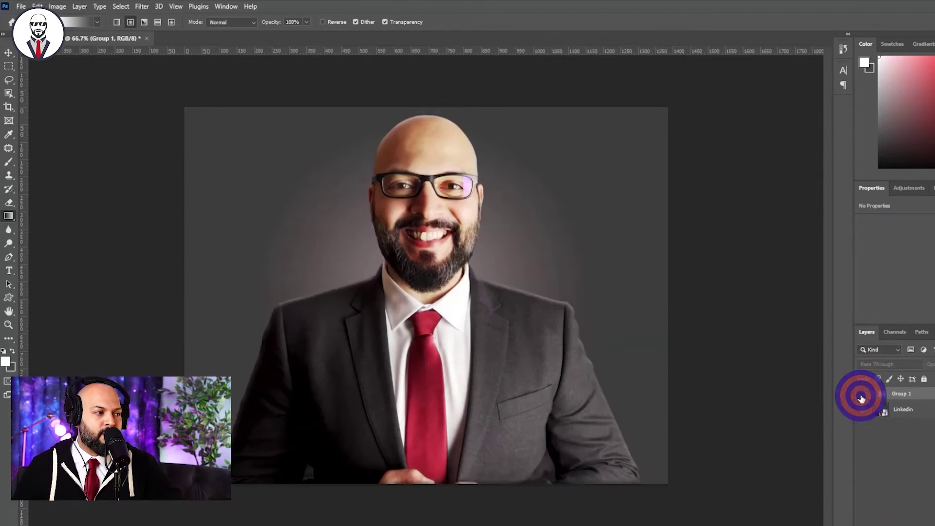
{"action": "left_click", "coordinate": [861, 396]}
{"action": "left_click", "coordinate": [861, 397]}
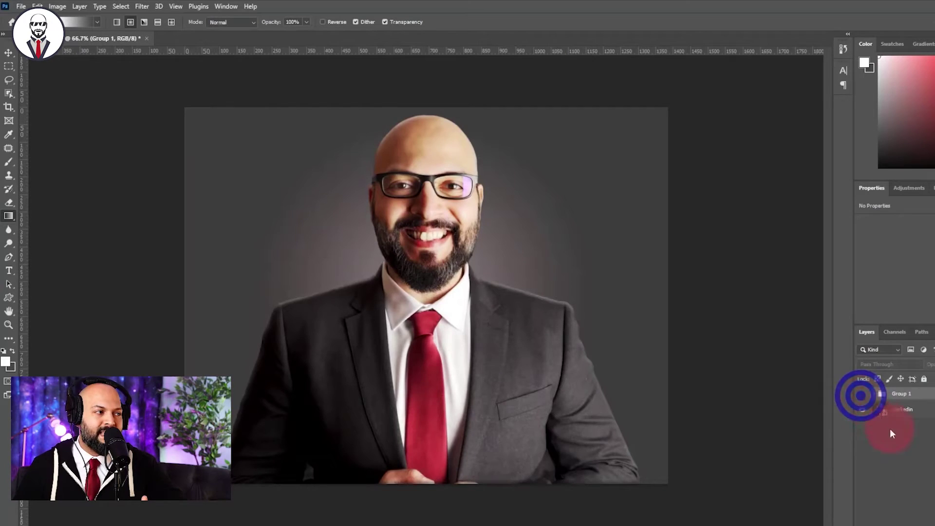
{"action": "left_click", "coordinate": [860, 396]}
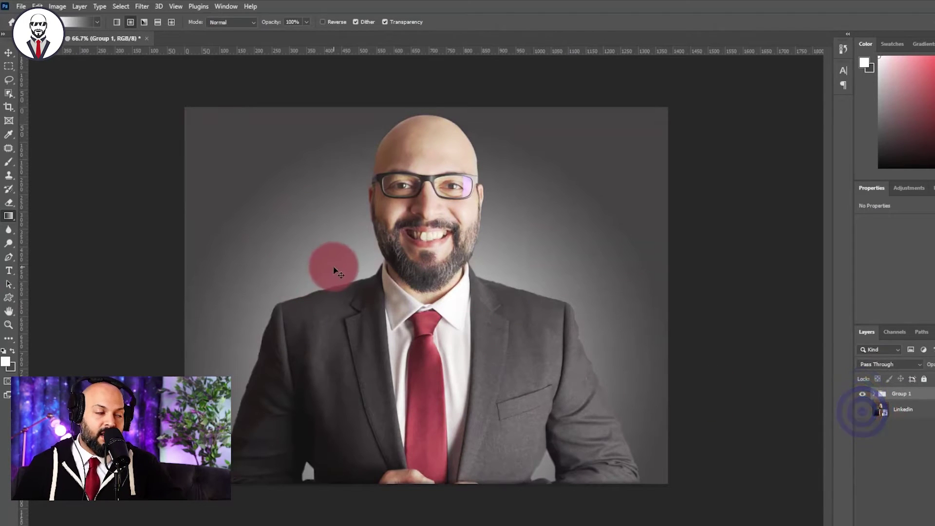
Step: Expand Group 1, hide the gray gradient on Layer 3, and add a new empty layer above it
{"action": "left_click", "coordinate": [874, 393]}
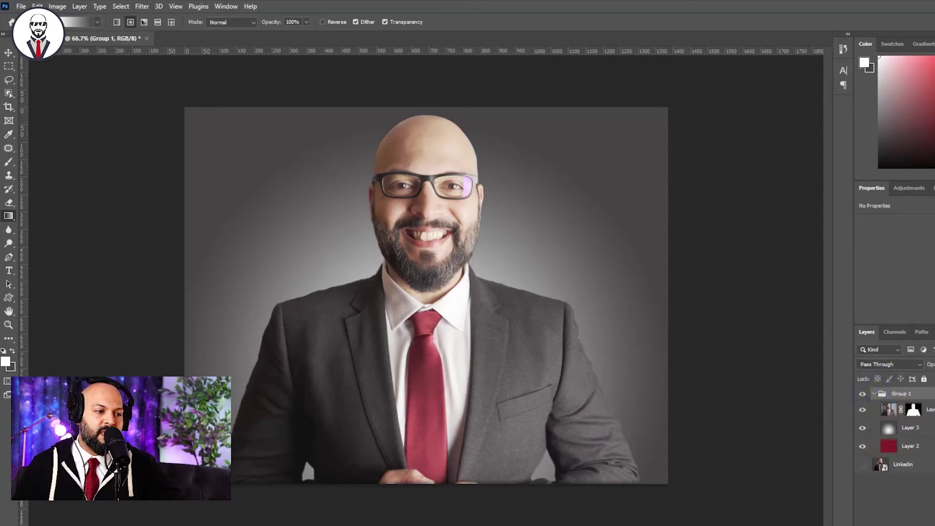
{"action": "left_click", "coordinate": [914, 429]}
{"action": "left_click", "coordinate": [862, 428]}
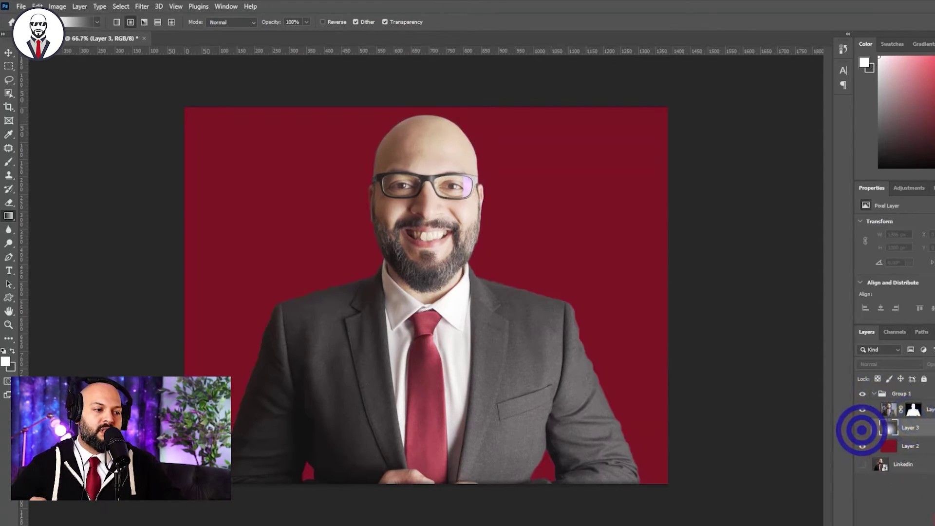
{"action": "key", "text": "ctrl+shift+alt+n"}
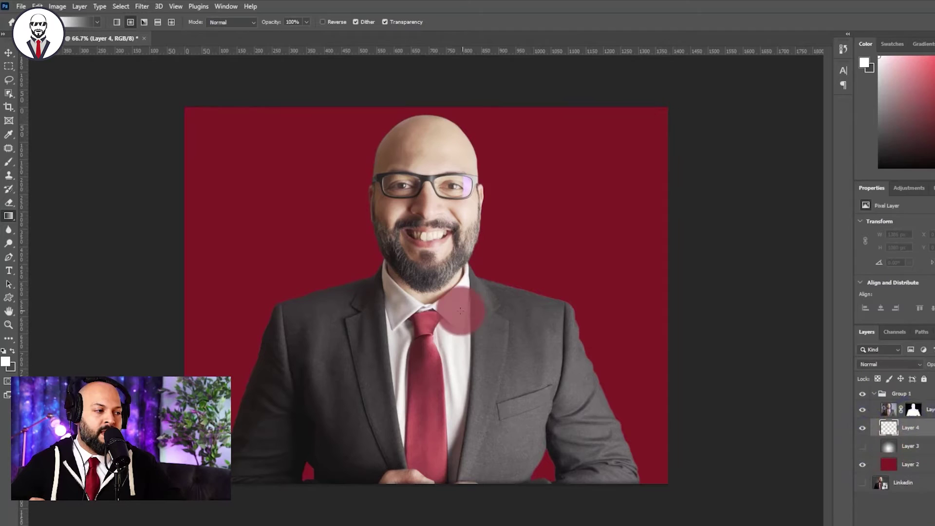
Step: Try radial gradients from several starting points over the man's chest and face on Layer 4, undoing each one
{"action": "mouse_move", "coordinate": [414, 377]}
{"action": "left_mouse_down"}
{"action": "mouse_move", "coordinate": [432, 198]}
{"action": "mouse_move", "coordinate": [468, 241]}
{"action": "left_mouse_up"}
{"action": "key", "text": "ctrl+z"}
{"action": "left_click_drag", "start_coordinate": [433, 151], "coordinate": [448, 242]}
{"action": "key", "text": "ctrl+z"}
{"action": "left_click_drag", "start_coordinate": [428, 185], "coordinate": [434, 303]}
{"action": "key", "text": "ctrl+z"}
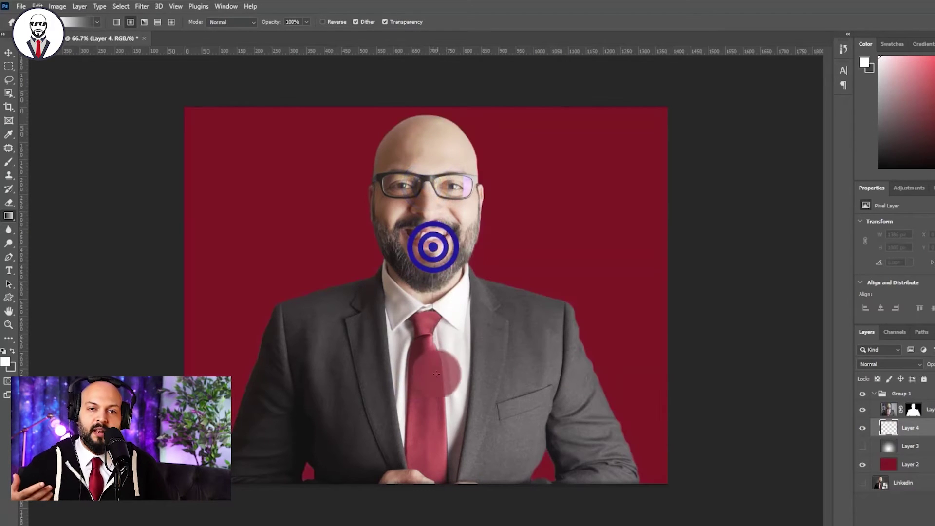
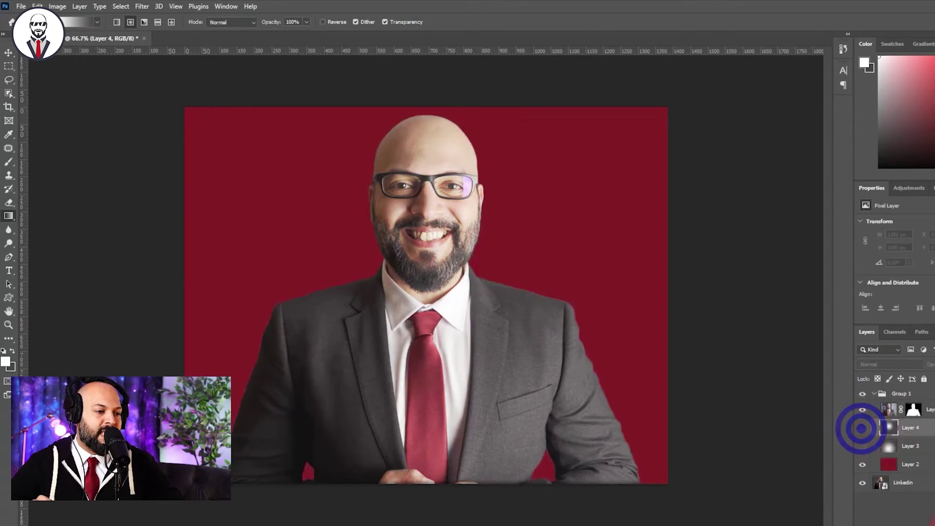
Step: Delete Layer 4 and the hidden gray gradient layer from Group 1, and add a new empty layer above Layer 2
{"action": "left_click", "coordinate": [891, 446], "text": "shift"}
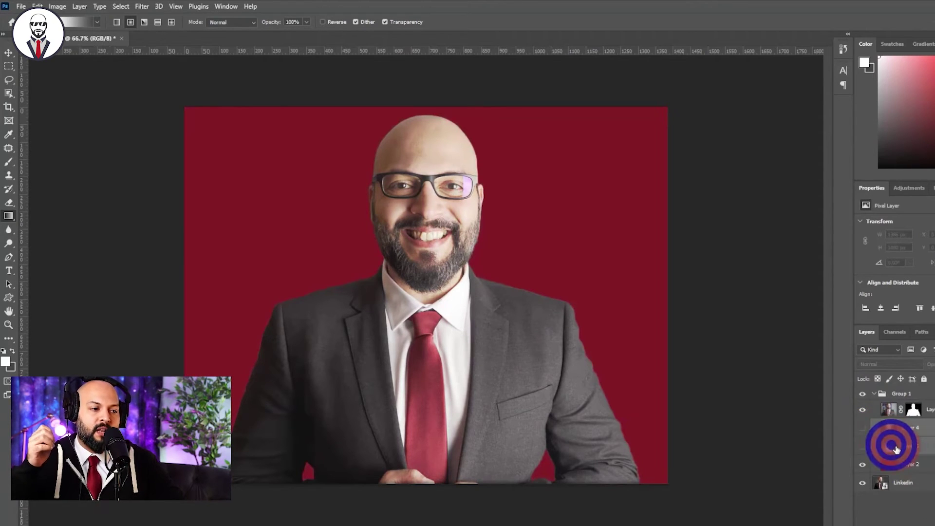
{"action": "key", "text": "Delete"}
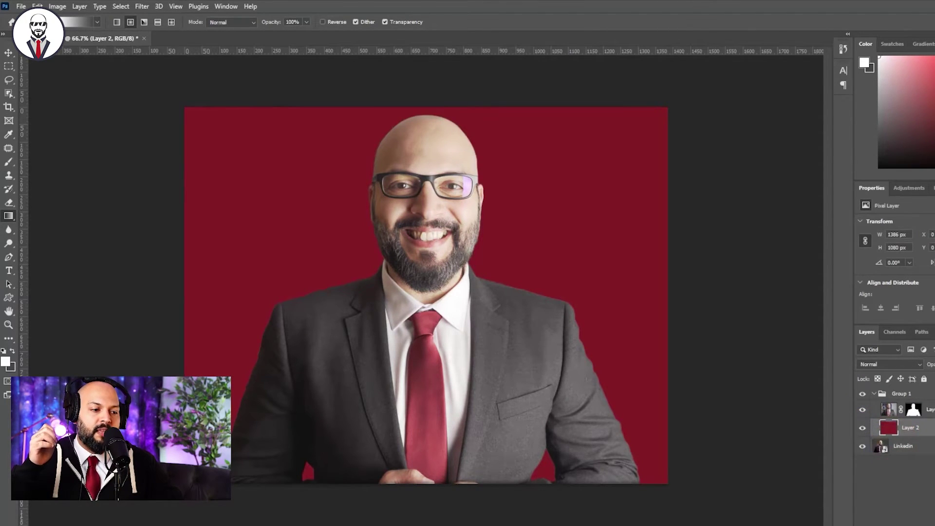
{"action": "key", "text": "ctrl+shift+alt+n"}
Step: Edit the foreground-to-background gradient, placing the dark color stop at 54% and the color midpoint at 36%
{"action": "left_click", "coordinate": [97, 22]}
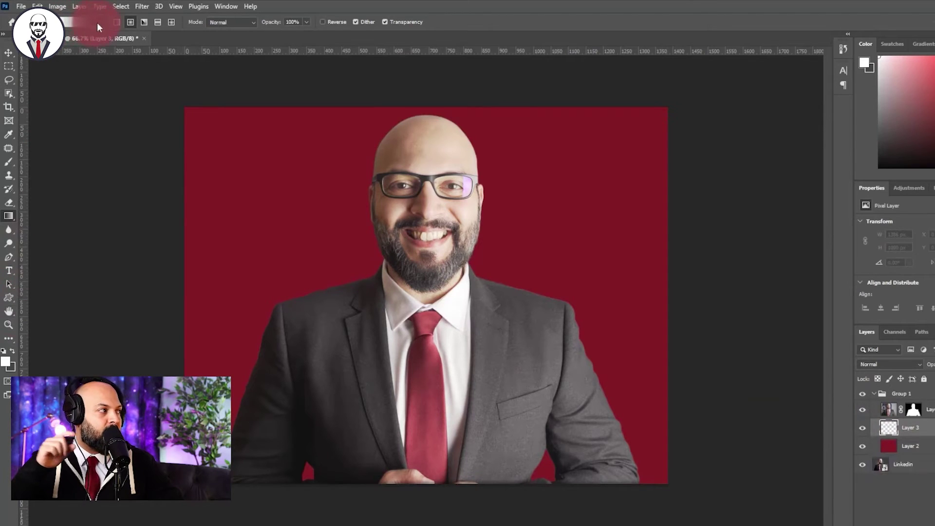
{"action": "left_click", "coordinate": [71, 22]}
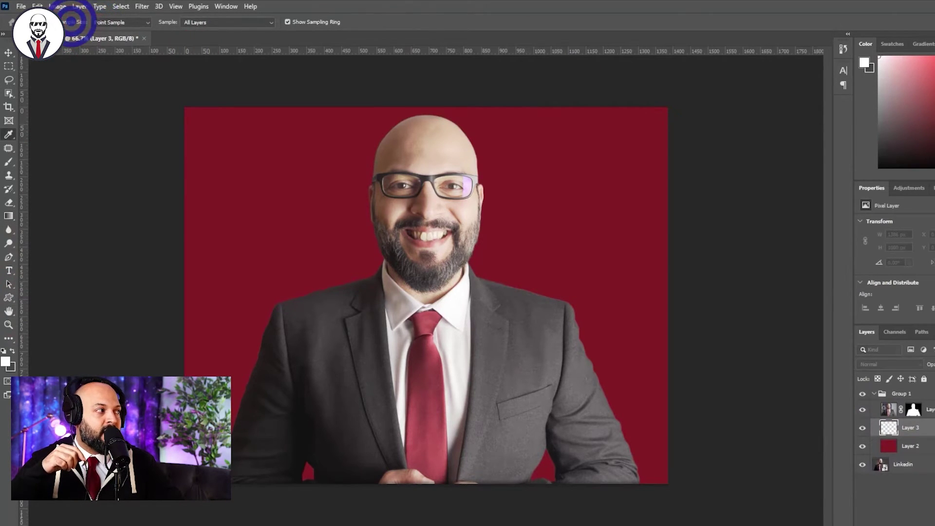
{"action": "left_click_drag", "start_coordinate": [496, 142], "coordinate": [236, 120]}
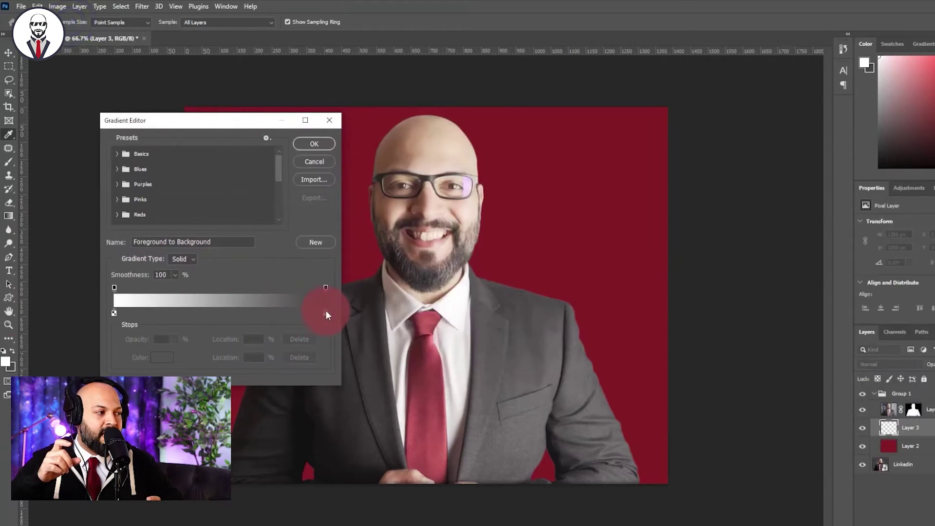
{"action": "left_click_drag", "start_coordinate": [326, 310], "coordinate": [228, 312]}
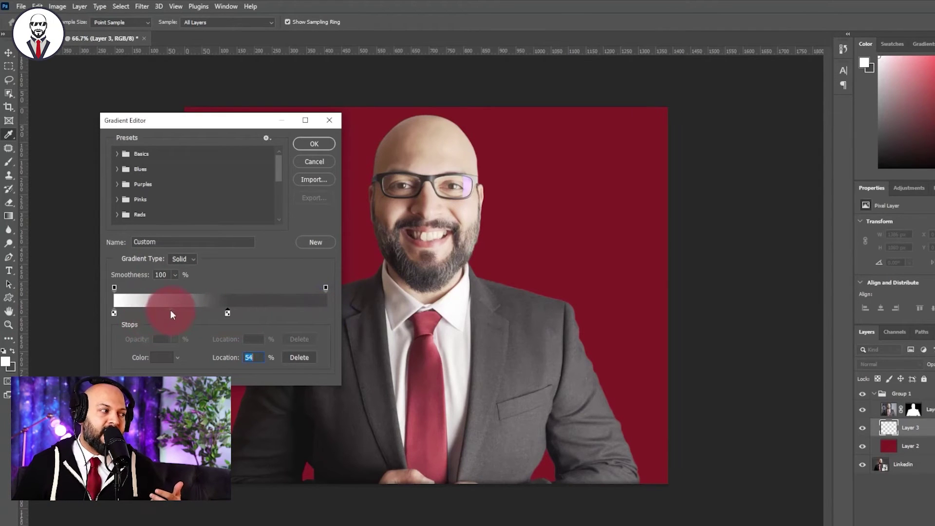
{"action": "left_click_drag", "start_coordinate": [170, 309], "coordinate": [156, 305]}
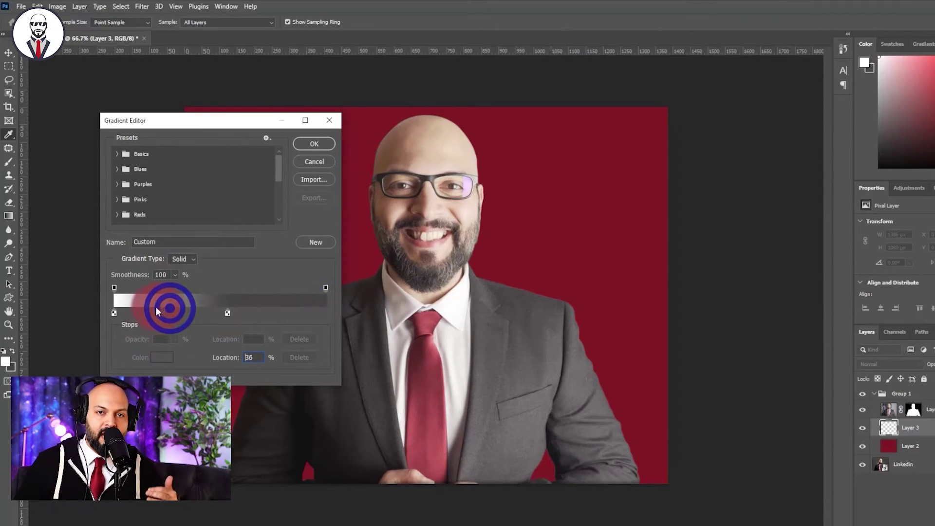
{"action": "left_click", "coordinate": [297, 149]}
Step: Try radial gradients from several starting points over the man's head and tie on Layer 3, undoing each one
{"action": "left_click_drag", "start_coordinate": [420, 139], "coordinate": [435, 301]}
{"action": "key", "text": "ctrl+z"}
{"action": "left_click_drag", "start_coordinate": [436, 155], "coordinate": [453, 365]}
{"action": "key", "text": "ctrl+z"}
{"action": "left_click_drag", "start_coordinate": [425, 153], "coordinate": [434, 131]}
{"action": "key", "text": "ctrl+z"}
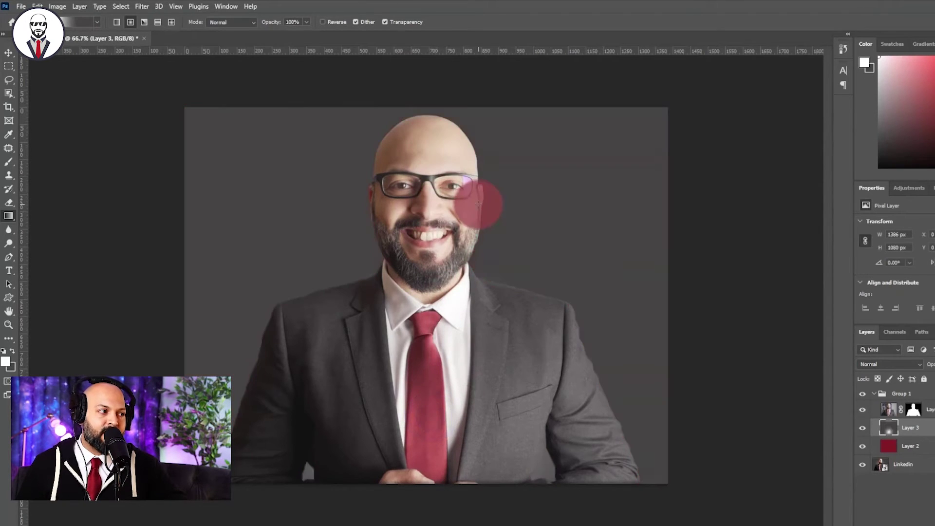
{"action": "key", "text": "ctrl+z"}
{"action": "left_click_drag", "start_coordinate": [422, 343], "coordinate": [439, 107]}
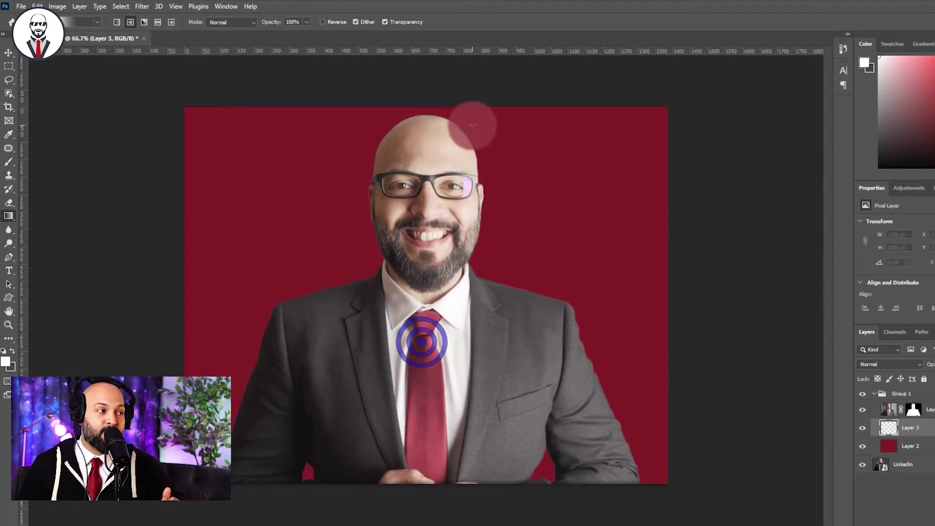
{"action": "key", "text": "ctrl+z"}
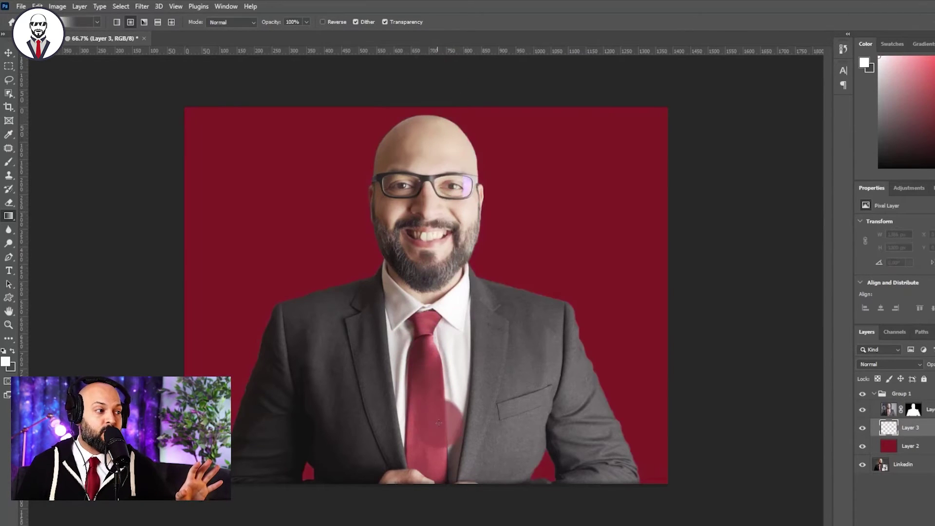
Step: Draw a radial gradient on Layer 3 from the lower tie to above the head, and toggle Group 1 to compare
{"action": "left_click_drag", "start_coordinate": [440, 436], "coordinate": [424, 59]}
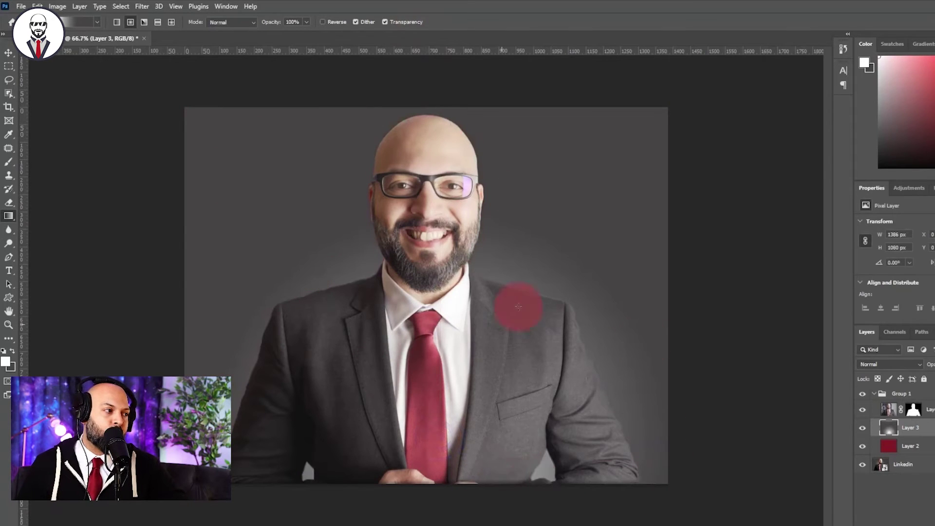
{"action": "left_click", "coordinate": [862, 392]}
{"action": "left_click", "coordinate": [862, 392]}
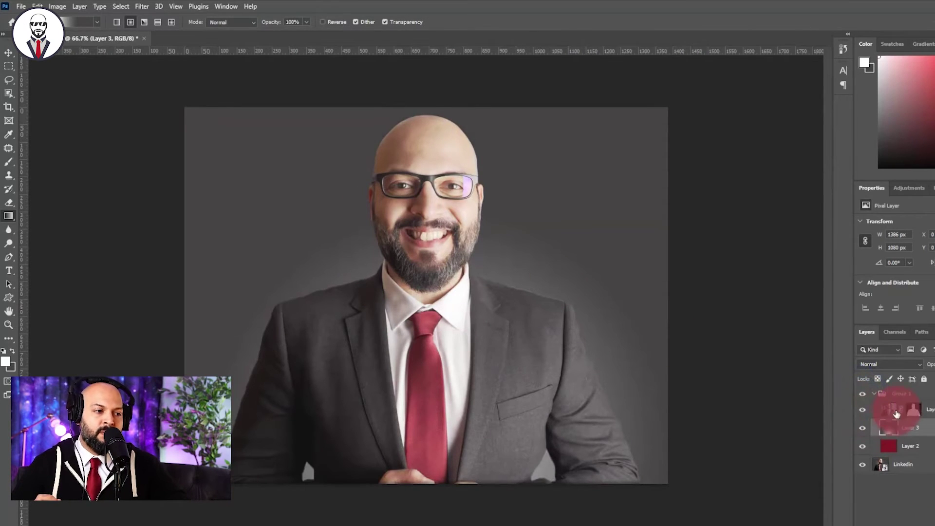
Step: Add a Levels adjustment clipped to the man's Layer 1 and raise its black input point to deepen the shadows
{"action": "left_click", "coordinate": [890, 417]}
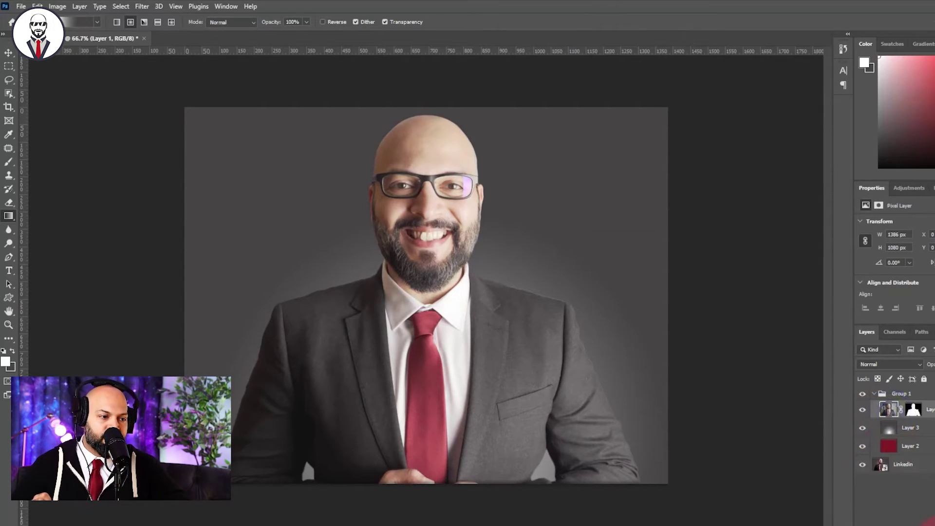
{"action": "left_click", "coordinate": [930, 524]}
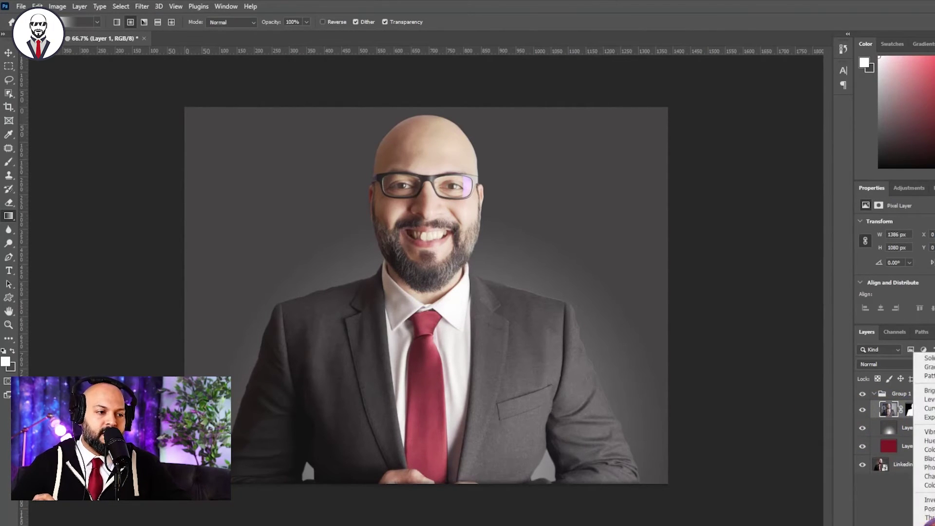
{"action": "left_click", "coordinate": [928, 400]}
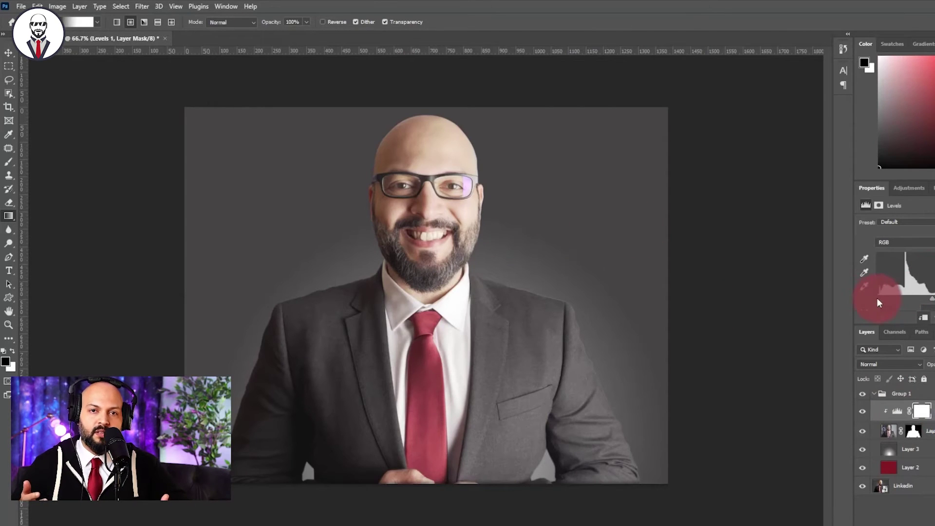
{"action": "left_click_drag", "start_coordinate": [876, 297], "coordinate": [924, 297]}
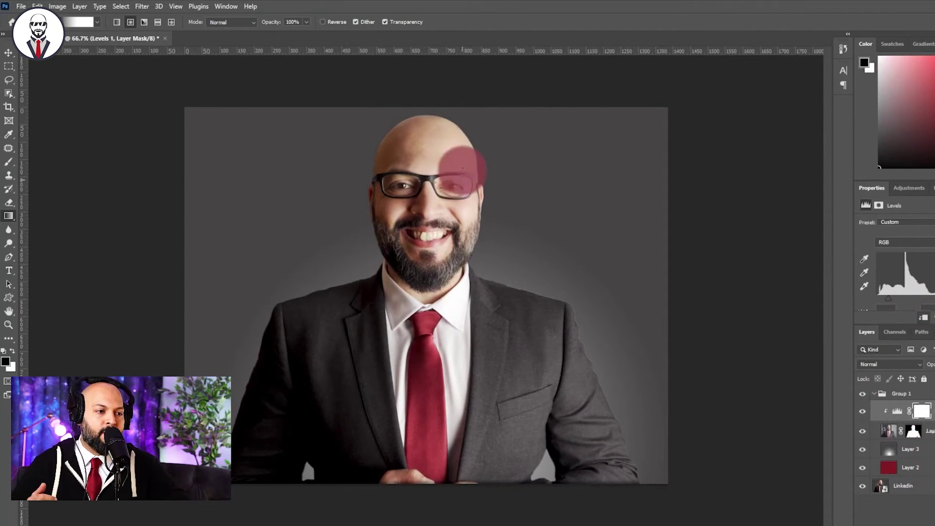
Step: Add a Vibrance adjustment clipped above Levels 1 and slightly increase its vibrance and saturation
{"action": "left_click", "coordinate": [927, 522]}
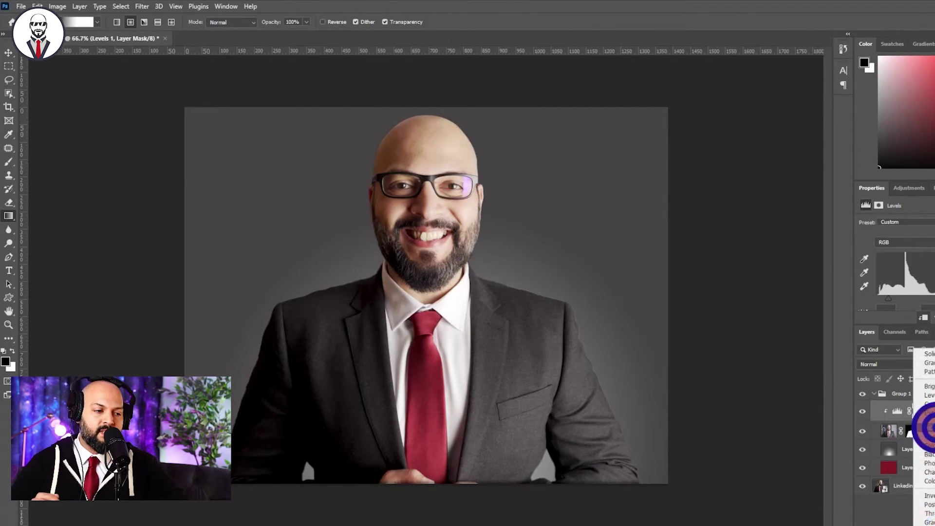
{"action": "left_click", "coordinate": [927, 427]}
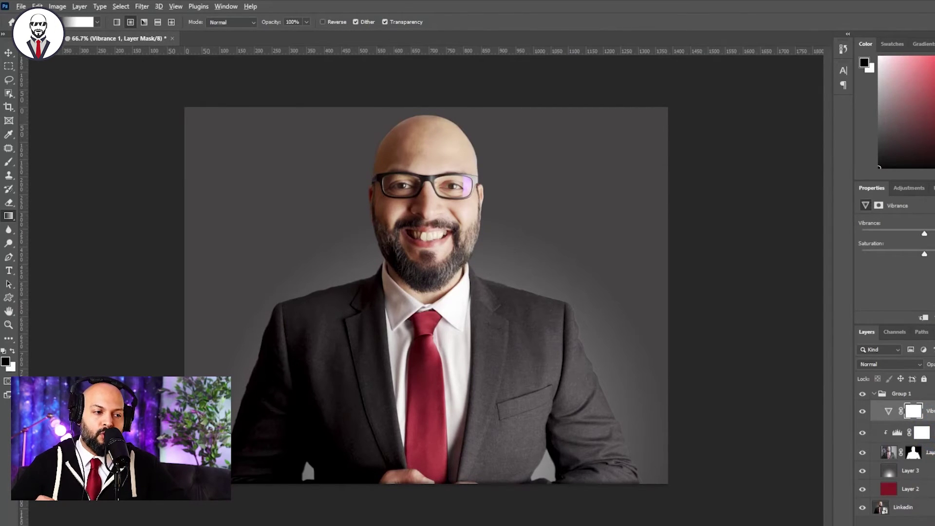
{"action": "left_click", "coordinate": [894, 410]}
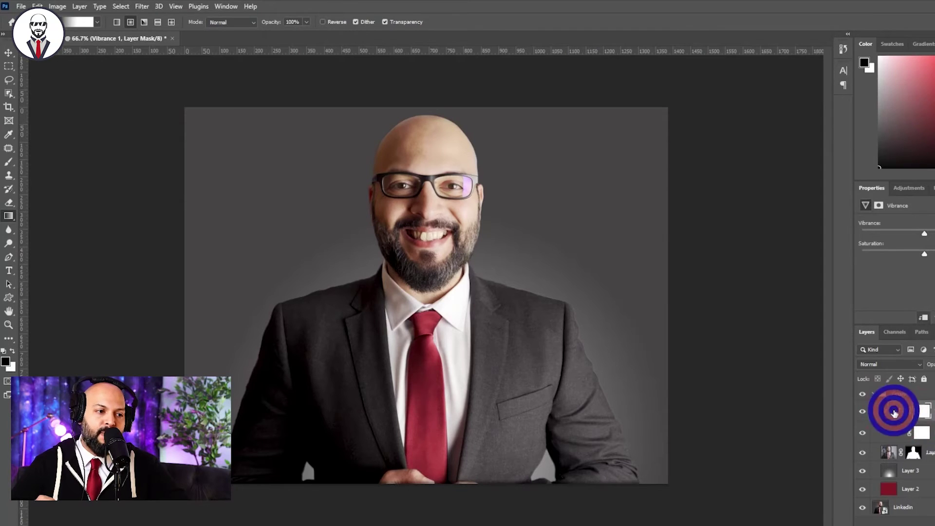
{"action": "left_click", "coordinate": [924, 234]}
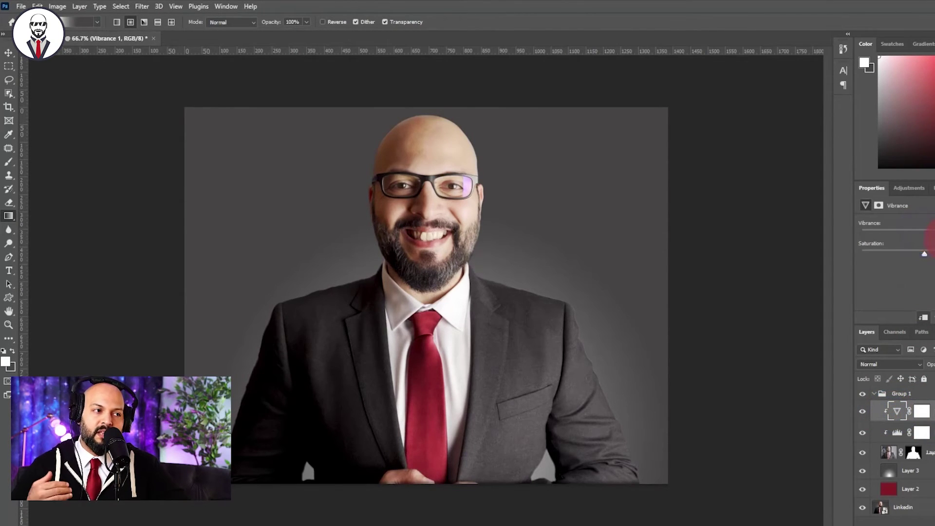
{"action": "left_click_drag", "start_coordinate": [924, 254], "coordinate": [926, 254]}
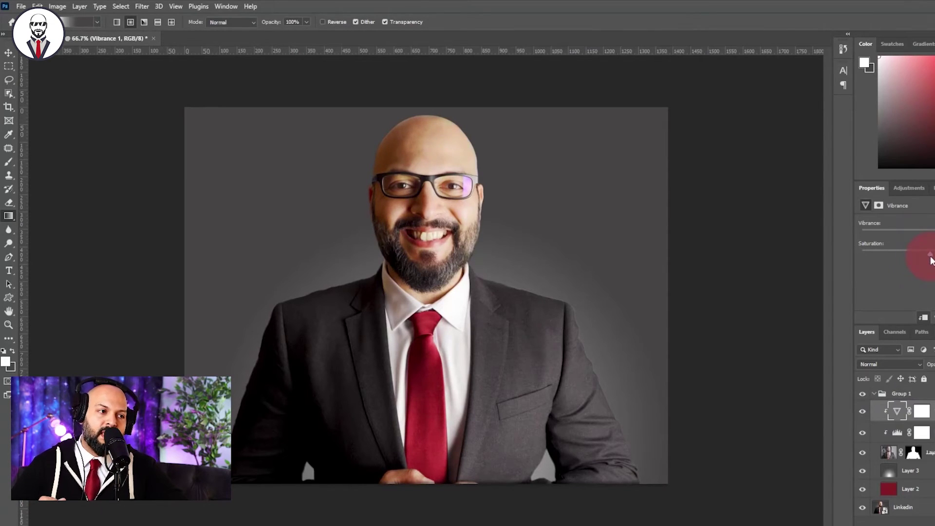
Step: Collapse Group 1 and toggle its visibility to compare the edited portrait with the Linkedin reference layer
{"action": "left_click", "coordinate": [877, 393]}
{"action": "left_click", "coordinate": [863, 394]}
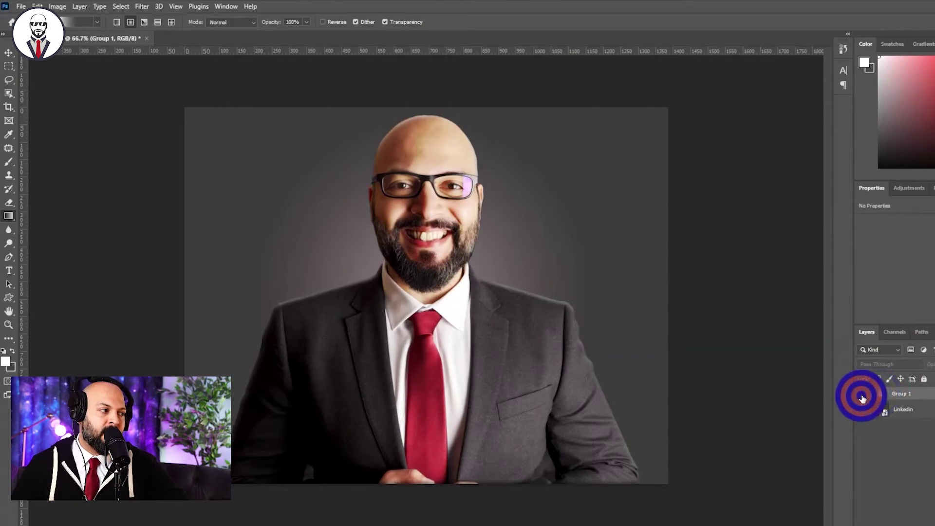
{"action": "left_click", "coordinate": [862, 396]}
{"action": "left_click", "coordinate": [864, 398]}
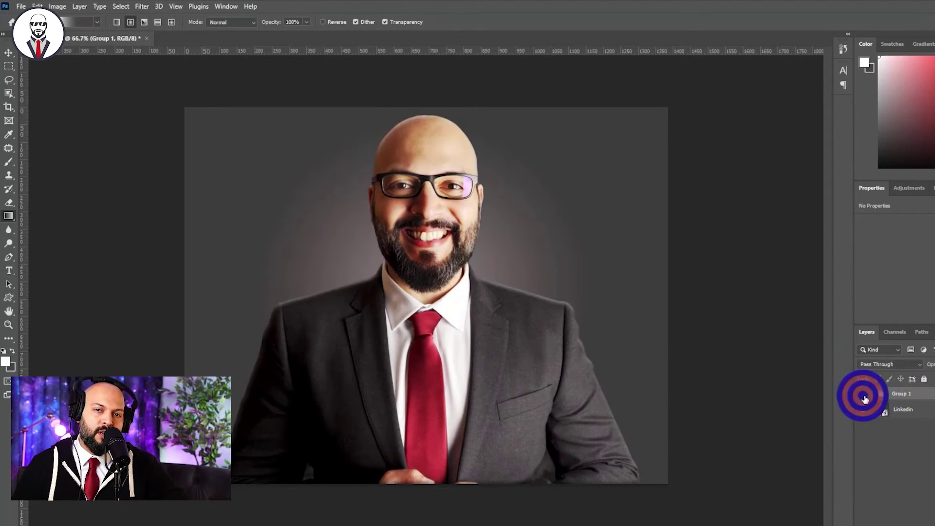
{"action": "left_click", "coordinate": [864, 397]}
{"action": "left_click", "coordinate": [912, 409]}
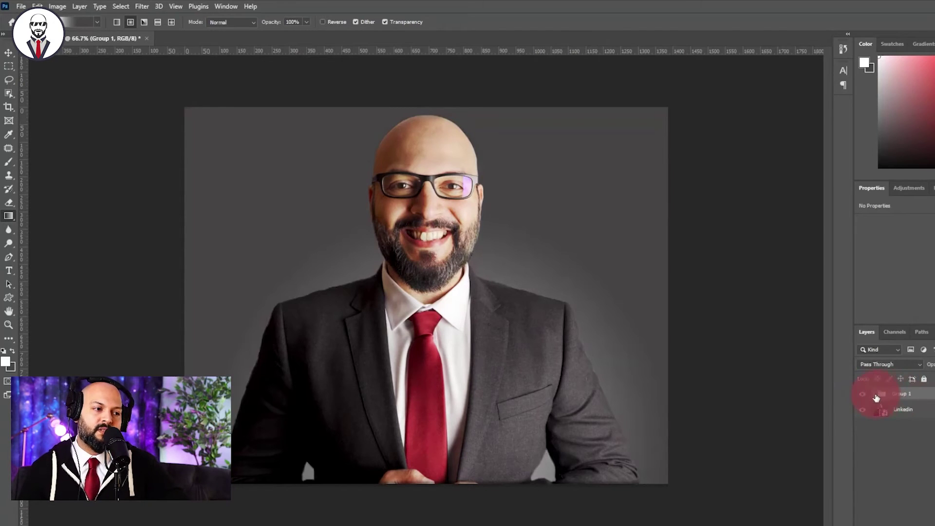
Step: Expand Group 1, add a second Levels adjustment clipped above Vibrance 1, and move its black input point far up to darken the man
{"action": "left_click", "coordinate": [872, 392]}
{"action": "left_click", "coordinate": [894, 410]}
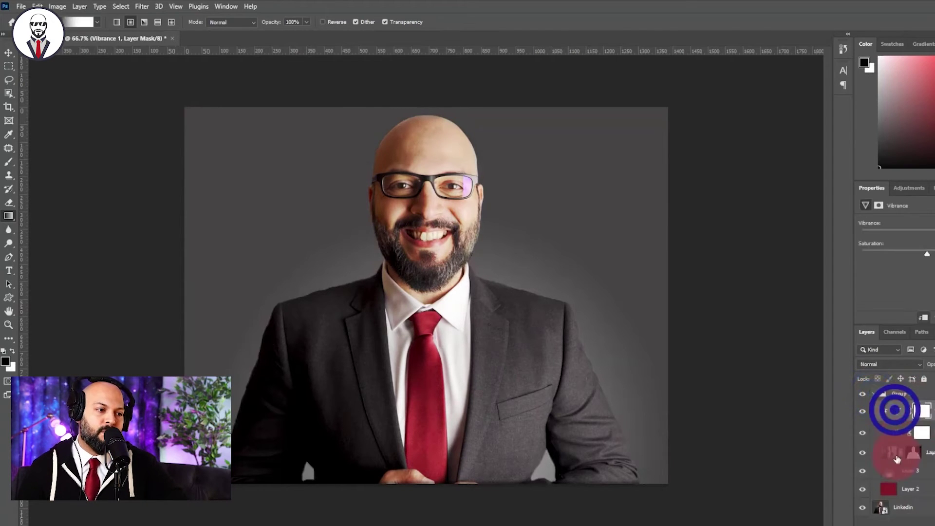
{"action": "left_click", "coordinate": [933, 525]}
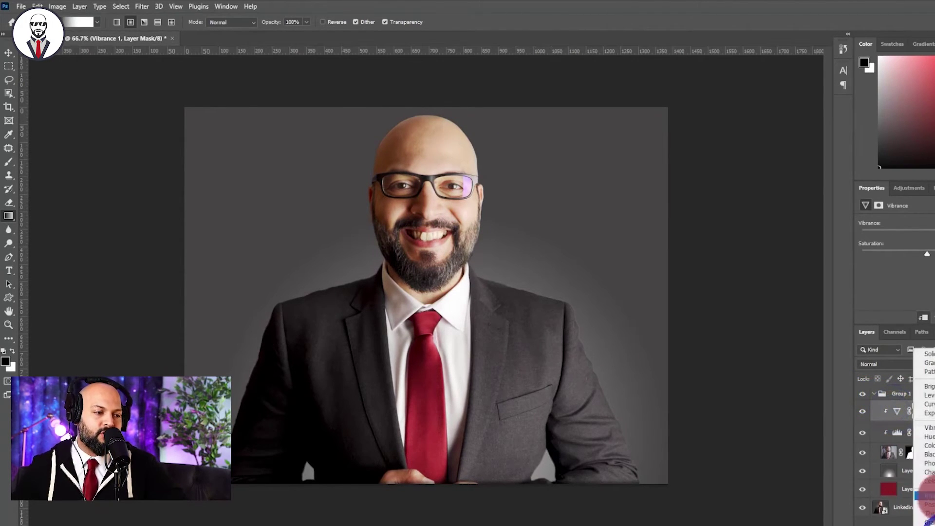
{"action": "left_click", "coordinate": [930, 396]}
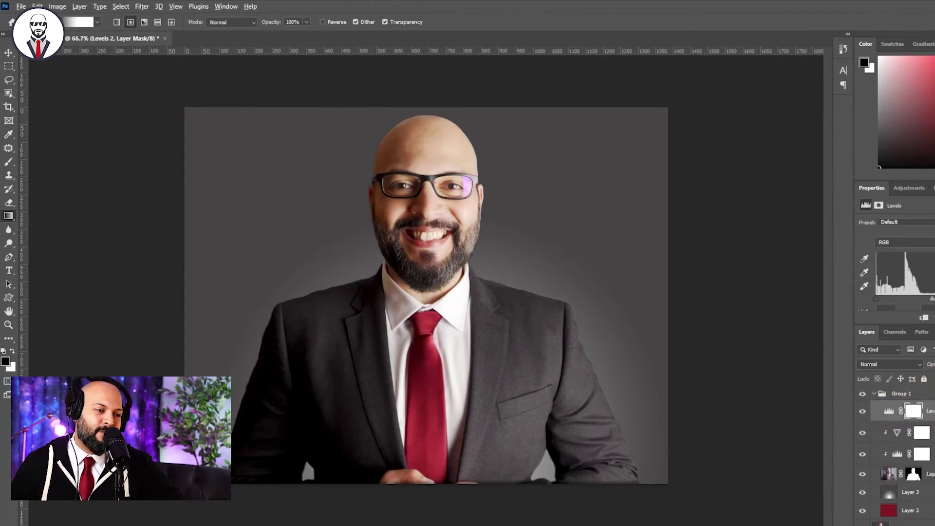
{"action": "left_click", "coordinate": [897, 412]}
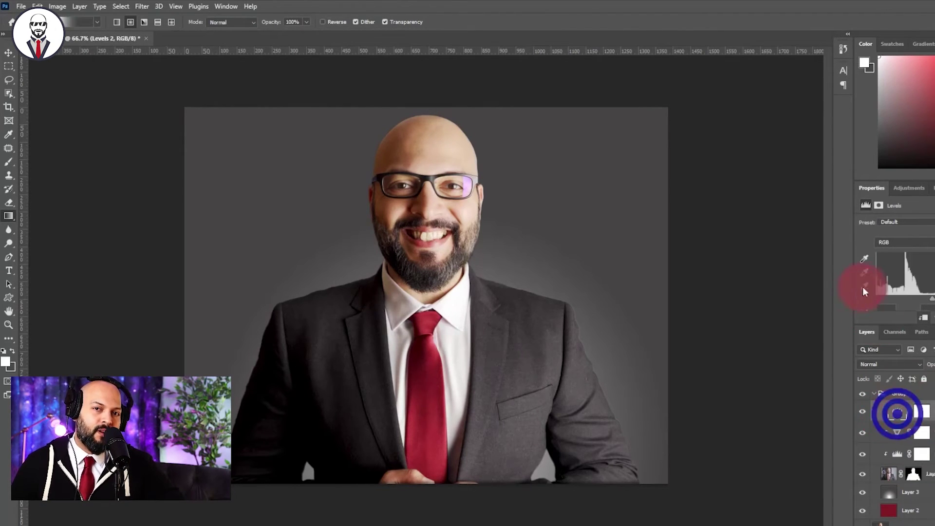
{"action": "left_click_drag", "start_coordinate": [875, 299], "coordinate": [910, 303]}
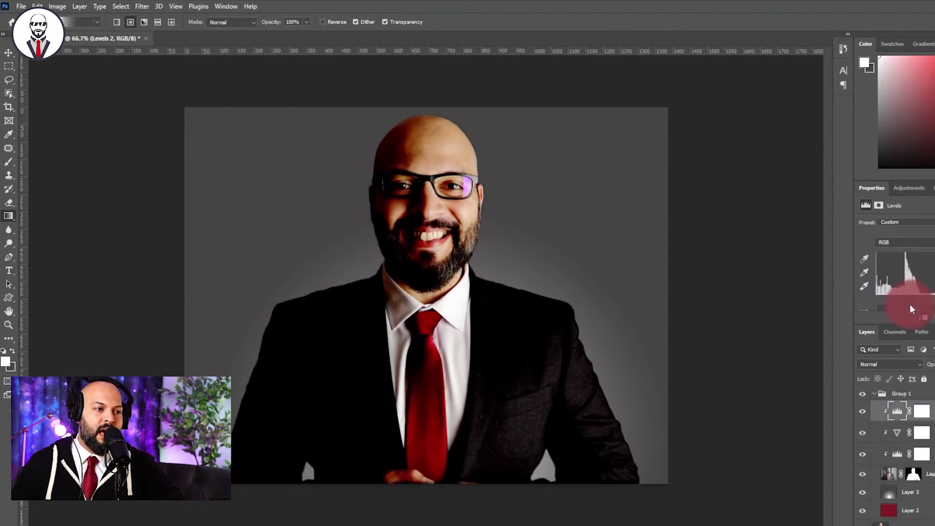
Step: Paint black on the Levels 2 mask over the man's face and suit with a soft 700 px brush, and toggle the layer to compare
{"action": "left_click", "coordinate": [922, 410]}
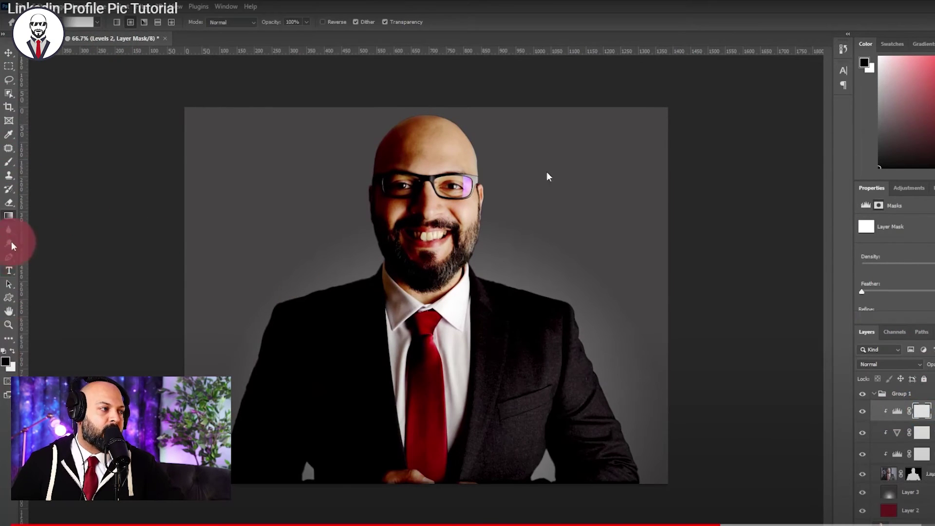
{"action": "left_click", "coordinate": [9, 163]}
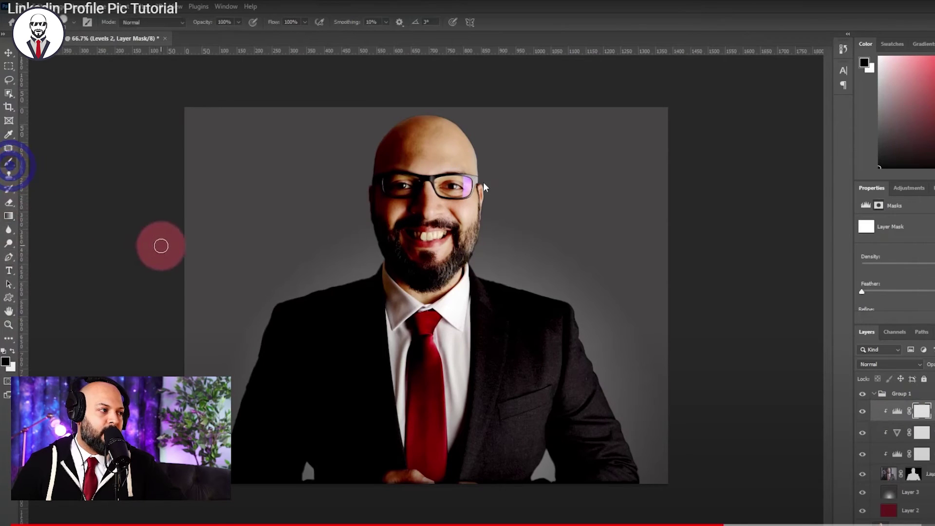
{"action": "key", "text": "bracketright"}
{"action": "key", "text": "bracketright"}
{"action": "key", "text": "bracketright"}
{"action": "key", "text": "bracketright"}
{"action": "key", "text": "bracketright"}
{"action": "key", "text": "bracketright"}
{"action": "key", "text": "bracketright"}
{"action": "key", "text": "bracketright"}
{"action": "key", "text": "bracketright"}
{"action": "key", "text": "bracketright"}
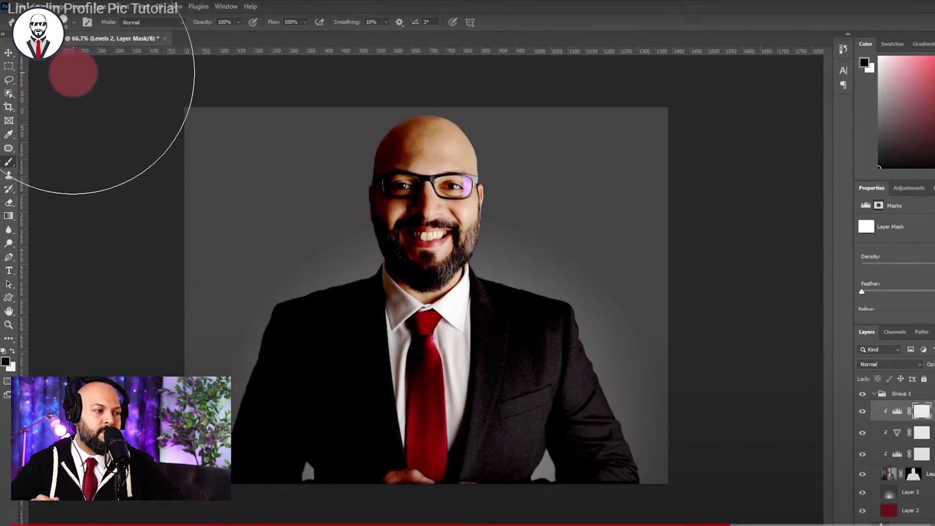
{"action": "left_click", "coordinate": [73, 22]}
{"action": "left_click_drag", "start_coordinate": [79, 78], "coordinate": [15, 86]}
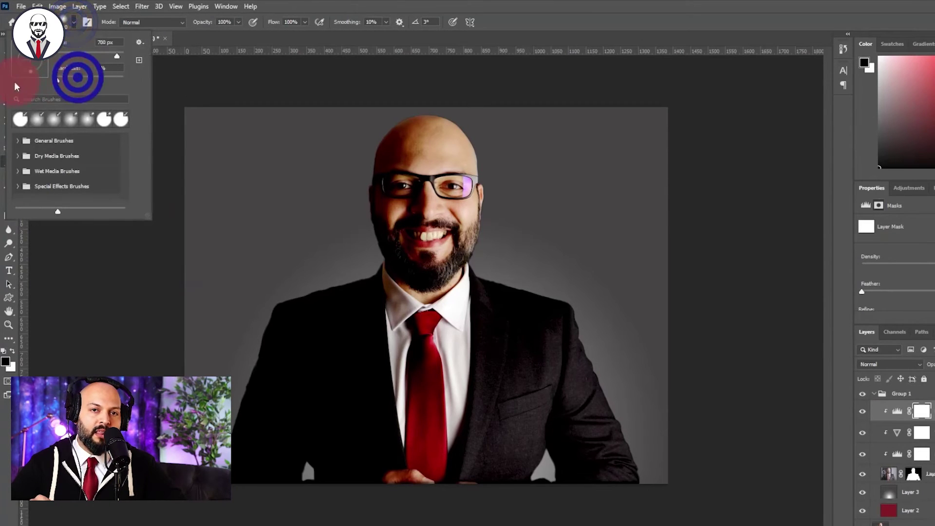
{"action": "mouse_move", "coordinate": [389, 369]}
{"action": "left_mouse_down"}
{"action": "mouse_move", "coordinate": [334, 375]}
{"action": "mouse_move", "coordinate": [515, 448]}
{"action": "mouse_move", "coordinate": [580, 369]}
{"action": "mouse_move", "coordinate": [559, 418]}
{"action": "mouse_move", "coordinate": [272, 367]}
{"action": "mouse_move", "coordinate": [317, 112]}
{"action": "mouse_move", "coordinate": [324, 271]}
{"action": "mouse_move", "coordinate": [328, 146]}
{"action": "mouse_move", "coordinate": [337, 308]}
{"action": "mouse_move", "coordinate": [305, 296]}
{"action": "mouse_move", "coordinate": [307, 121]}
{"action": "mouse_move", "coordinate": [310, 462]}
{"action": "left_mouse_up"}
{"action": "left_click", "coordinate": [845, 447]}
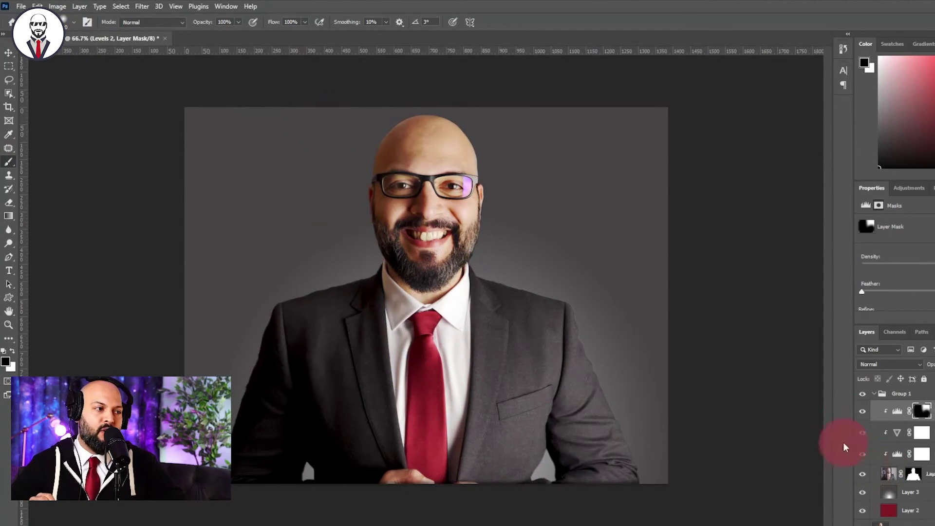
{"action": "left_click", "coordinate": [864, 414]}
{"action": "left_click", "coordinate": [865, 414]}
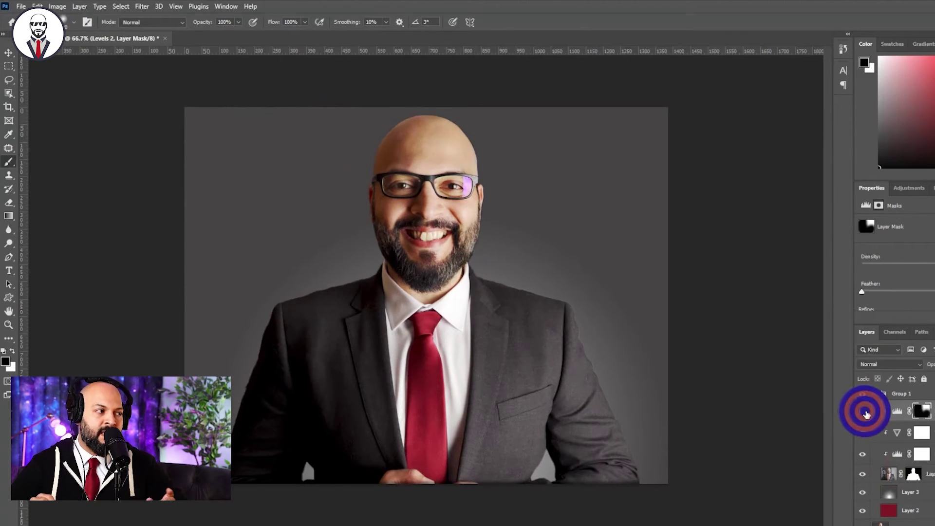
Step: Paint white on the Levels 2 mask with a smaller soft brush, down the edge of the man's head on the brightly lit side
{"action": "left_click_drag", "start_coordinate": [584, 204], "coordinate": [584, 205]}
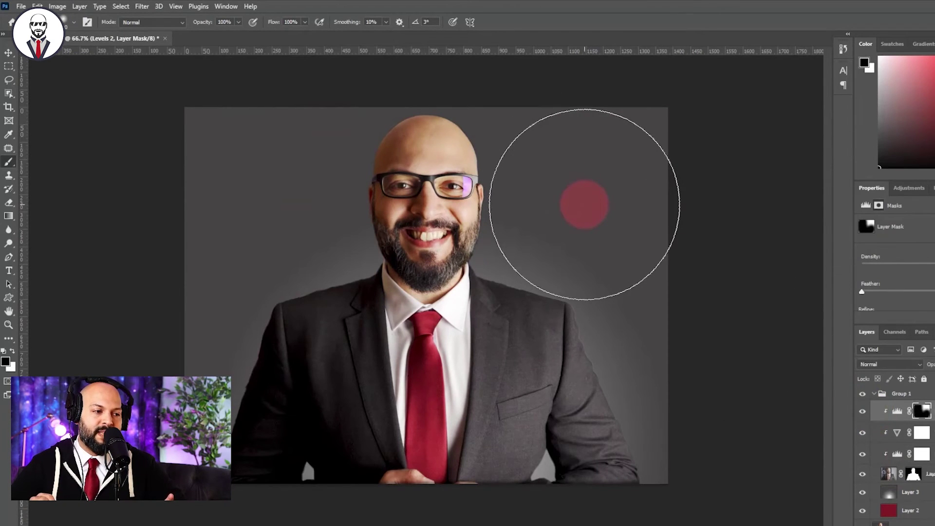
{"action": "key", "text": "["}
{"action": "key", "text": "["}
{"action": "key", "text": "["}
{"action": "key", "text": "["}
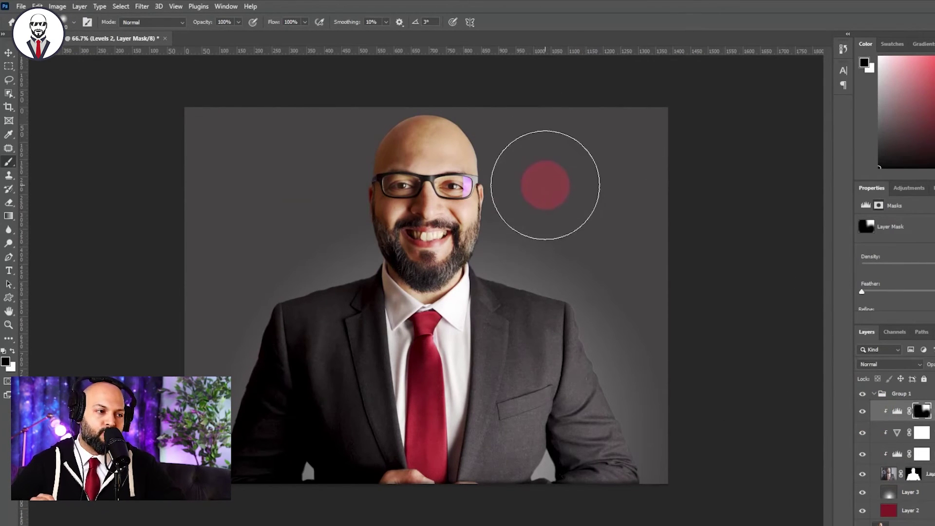
{"action": "key", "text": "x"}
{"action": "left_click_drag", "start_coordinate": [489, 127], "coordinate": [486, 225]}
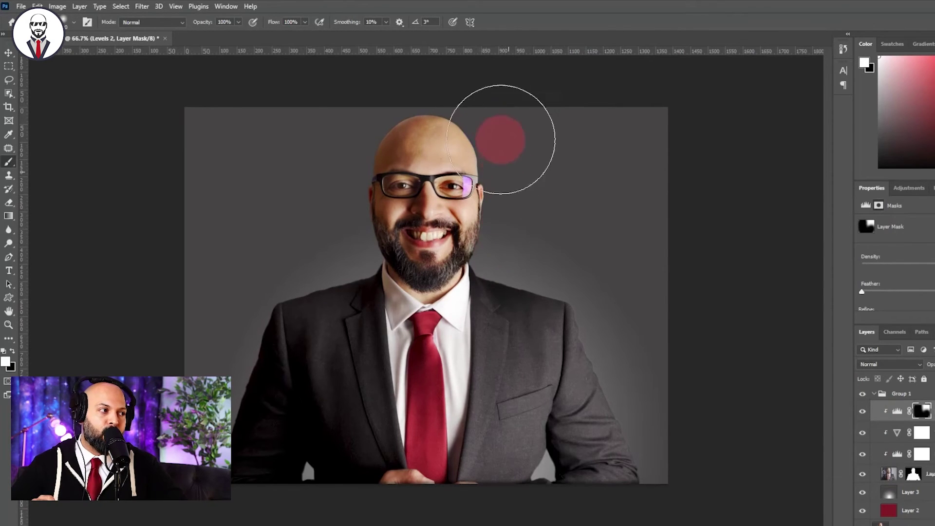
Step: Toggle the Levels 2 adjustment's visibility to compare the portrait with and without the edge darkening
{"action": "left_click", "coordinate": [862, 414]}
{"action": "left_click", "coordinate": [862, 414]}
{"action": "left_click", "coordinate": [860, 417]}
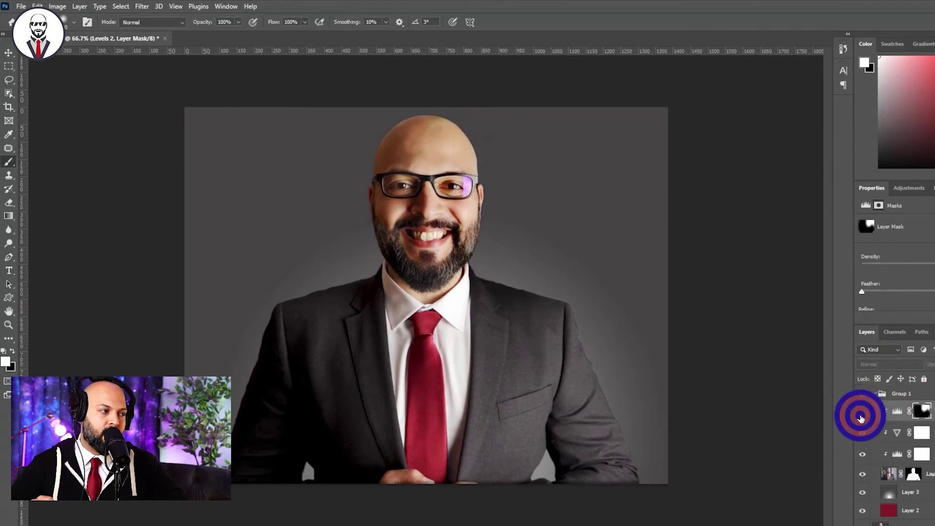
{"action": "left_click", "coordinate": [860, 417]}
{"action": "left_click", "coordinate": [861, 418]}
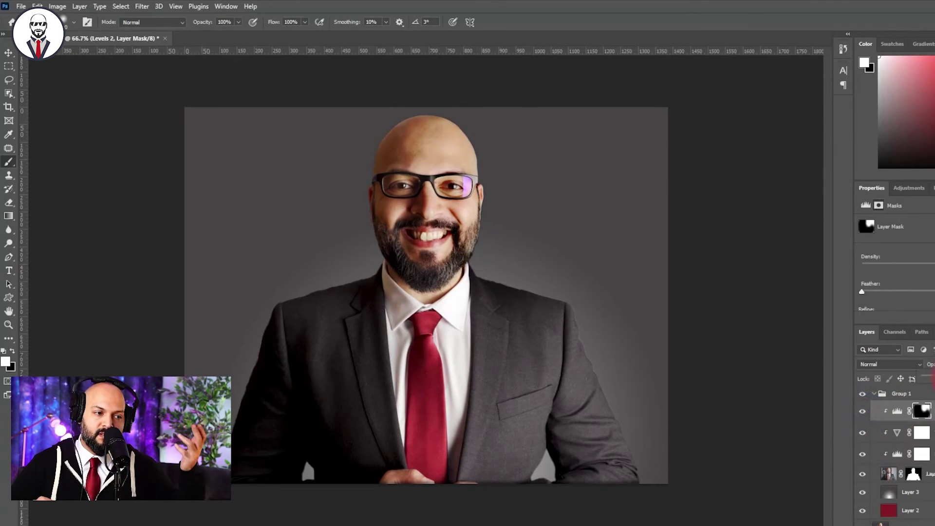
Step: Collapse Group 1 and toggle its visibility to compare the darkened portrait with the Linkedin reference layer
{"action": "left_click", "coordinate": [881, 395]}
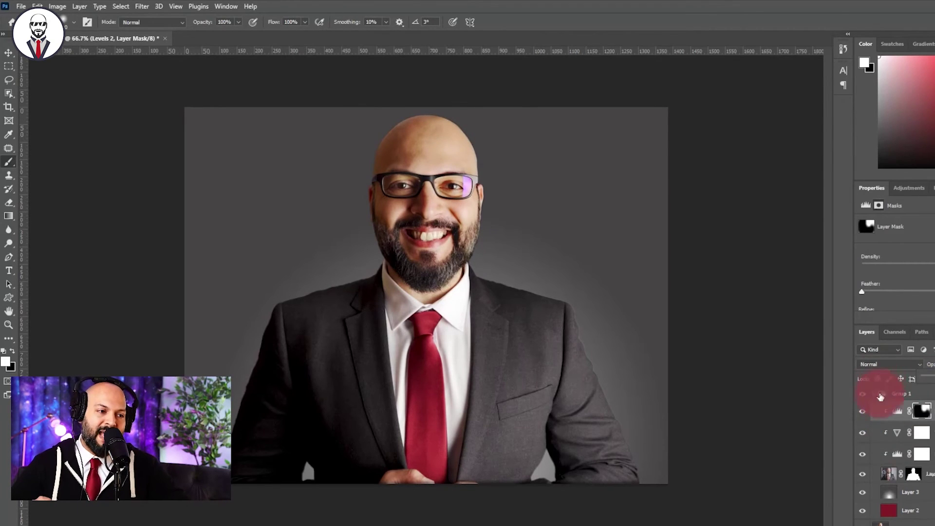
{"action": "left_click", "coordinate": [872, 396]}
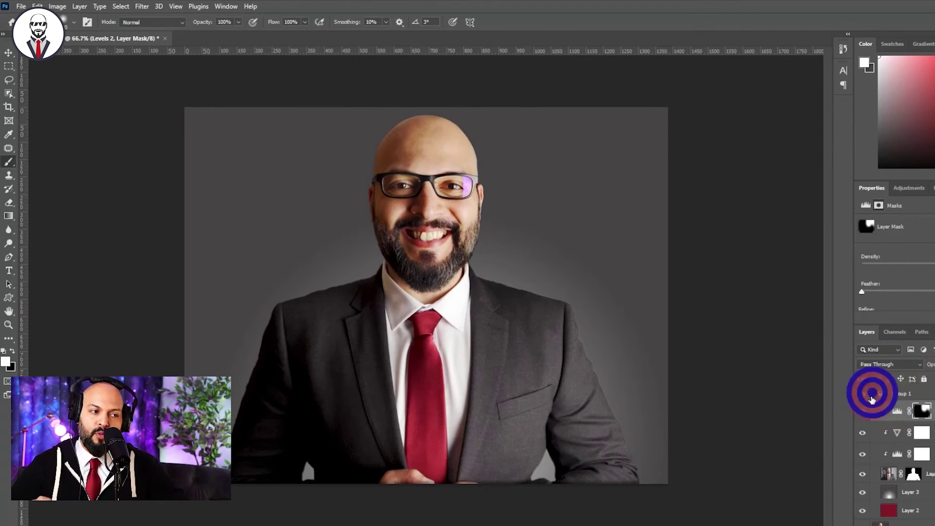
{"action": "left_click", "coordinate": [861, 395]}
{"action": "left_click", "coordinate": [862, 394]}
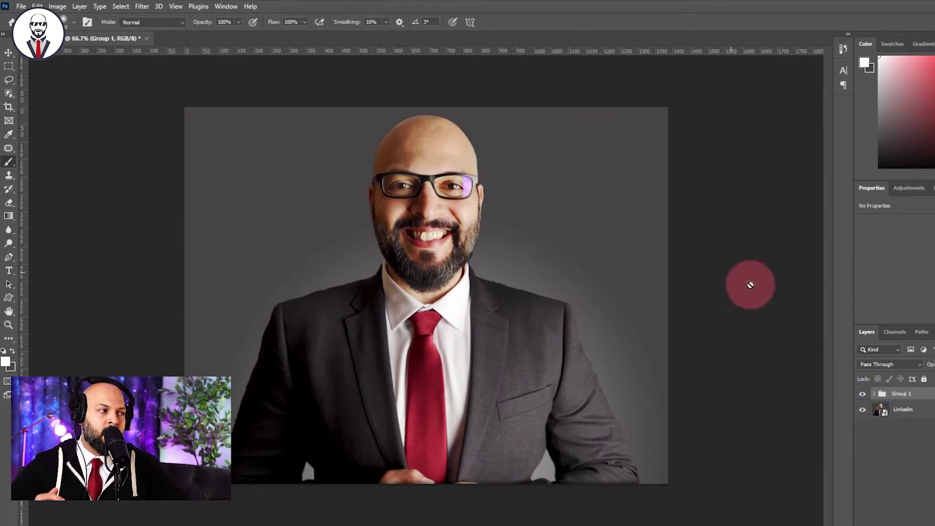
Step: Expand Group 1 and create a new empty layer directly above the Levels 2 adjustment
{"action": "left_click", "coordinate": [873, 393]}
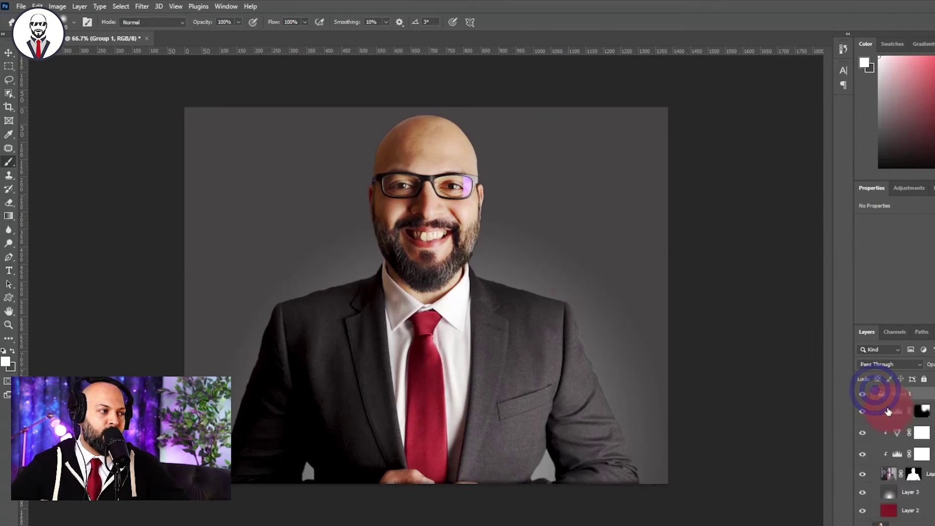
{"action": "left_click", "coordinate": [888, 409]}
{"action": "key", "text": "ctrl+shift+alt+n"}
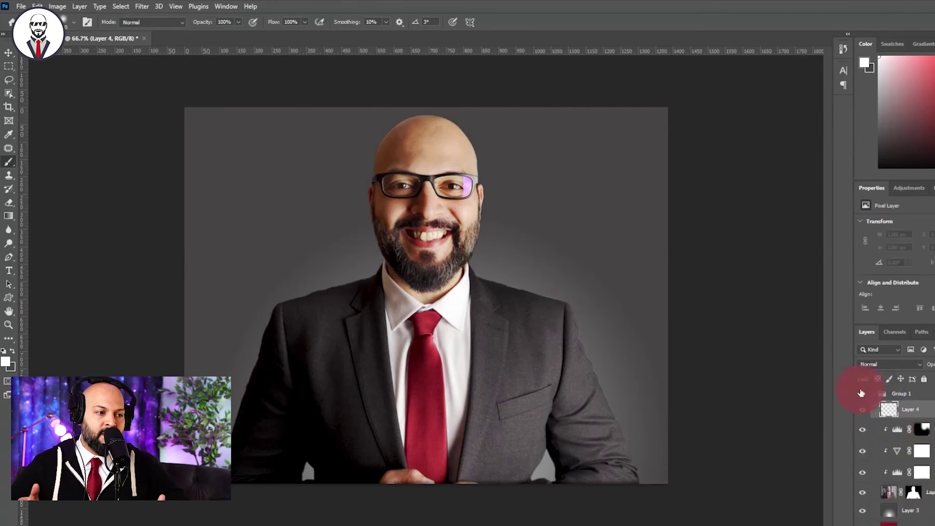
Step: Paint a sampled skin tone over the purple lens reflection in the glasses on Layer 4, using a 25 px brush at 100% hardness
{"action": "key", "text": "z"}
{"action": "left_click", "coordinate": [484, 165]}
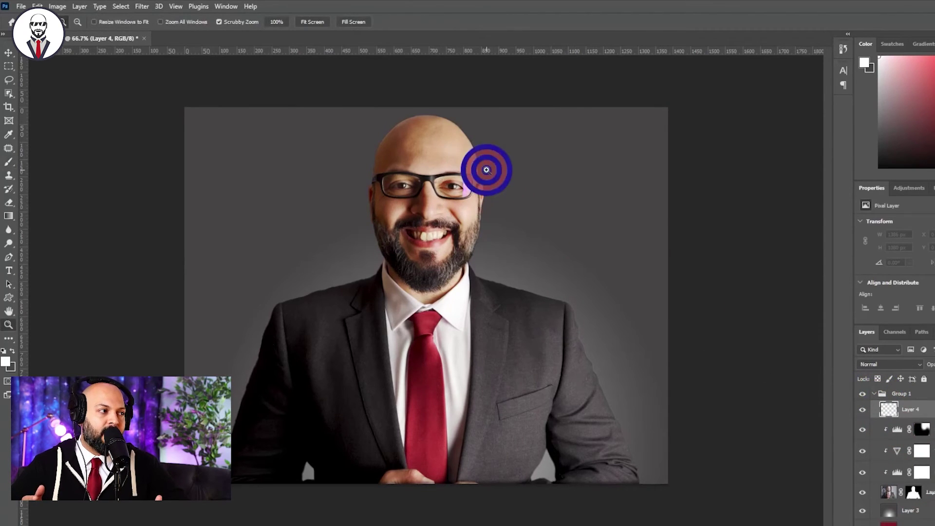
{"action": "left_click", "coordinate": [417, 192]}
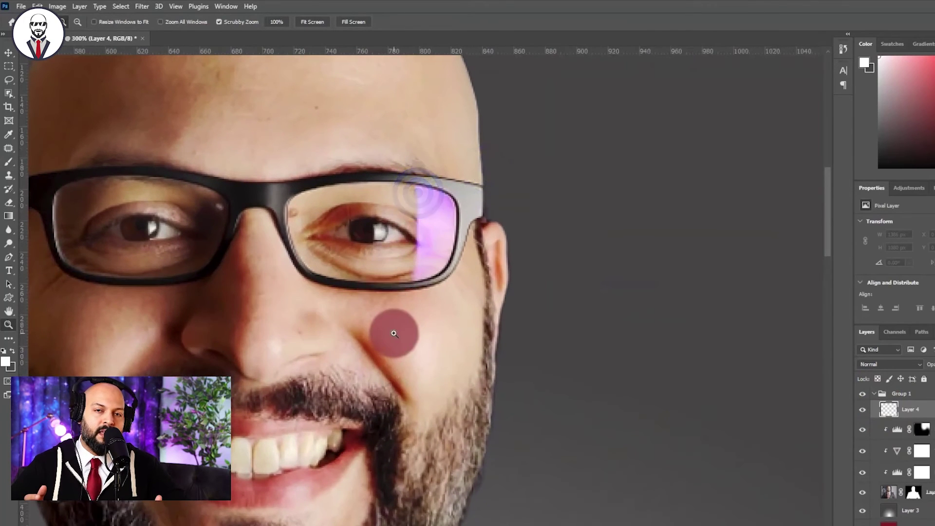
{"action": "left_click_drag", "start_coordinate": [401, 337], "coordinate": [524, 323]}
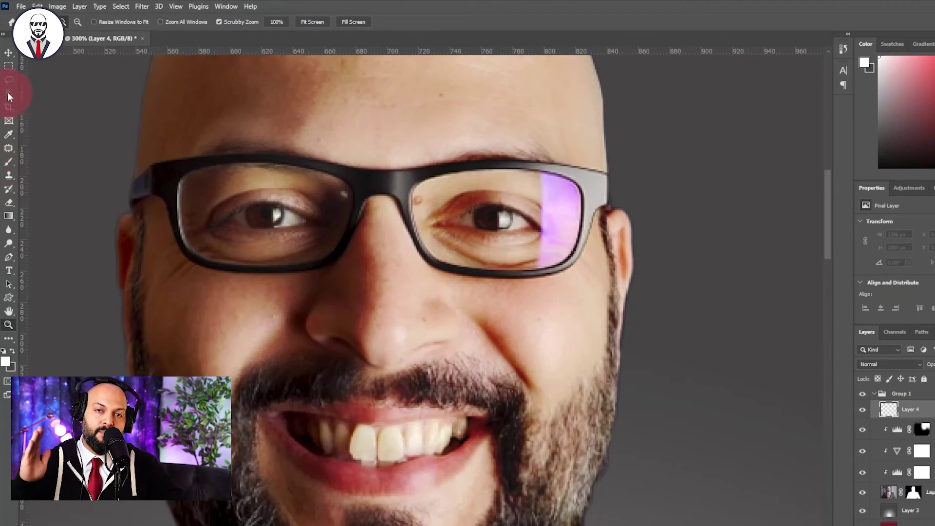
{"action": "left_click", "coordinate": [9, 161]}
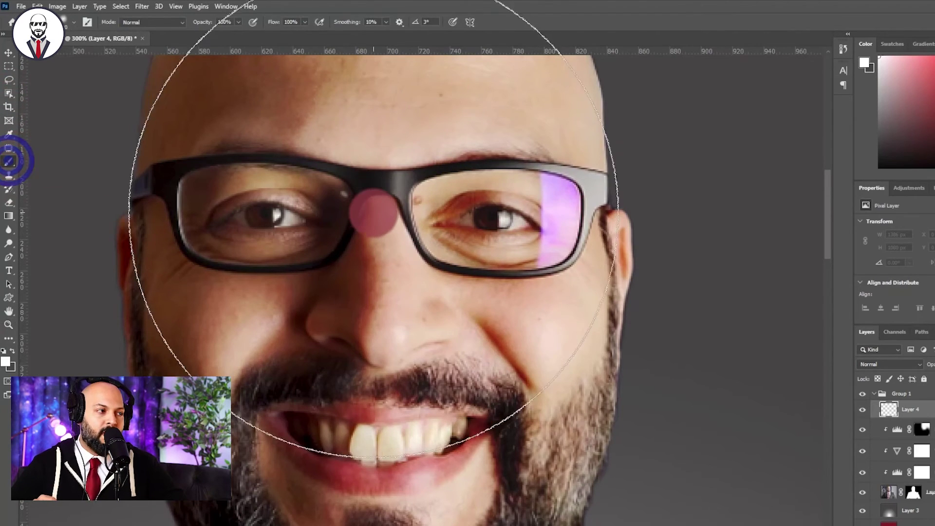
{"action": "key", "text": "bracketleft"}
{"action": "key", "text": "bracketleft"}
{"action": "key", "text": "bracketleft"}
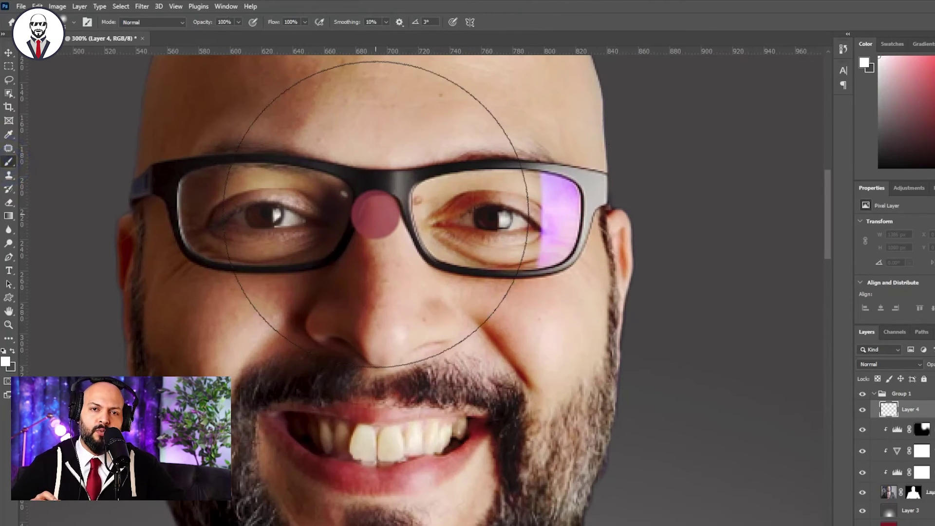
{"action": "left_click", "coordinate": [542, 187], "text": "alt"}
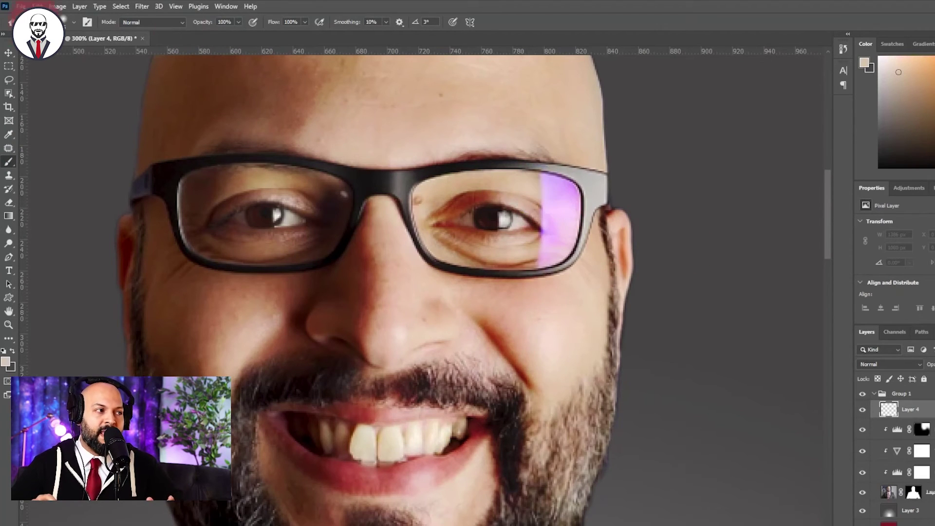
{"action": "left_click", "coordinate": [75, 22]}
{"action": "left_click", "coordinate": [58, 81]}
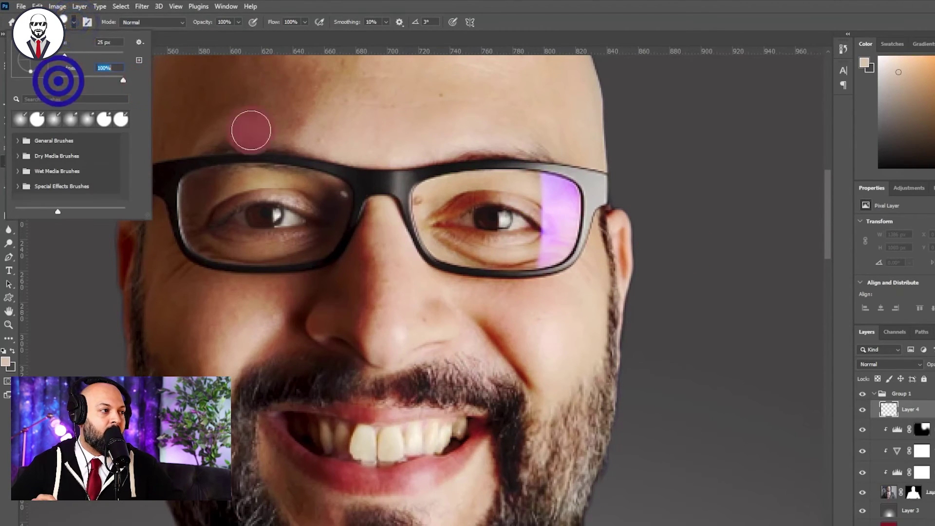
{"action": "left_click", "coordinate": [541, 192]}
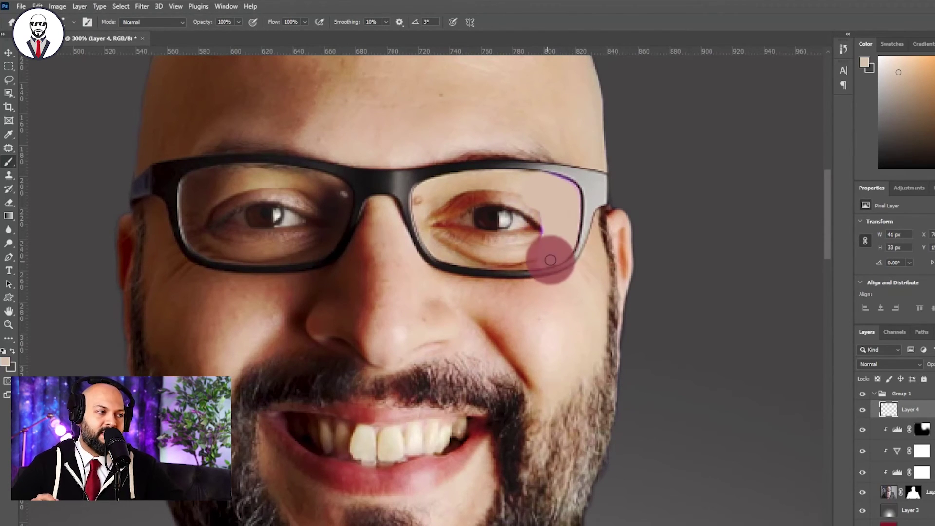
Step: Sample the dark red-brown eyelid color and paint small dabs with it to extend the outer corner of the retouched eye on Layer 4
{"action": "left_click", "coordinate": [544, 222], "text": "alt"}
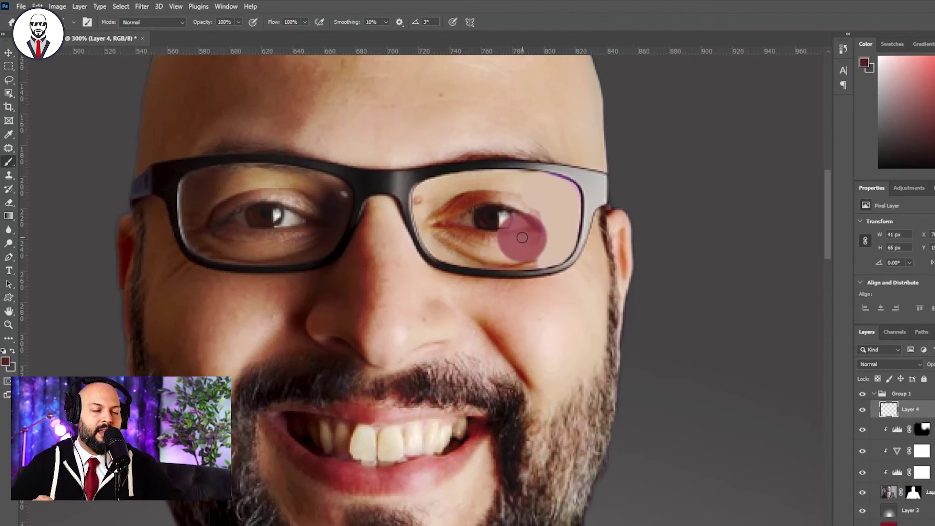
{"action": "left_click", "coordinate": [542, 228]}
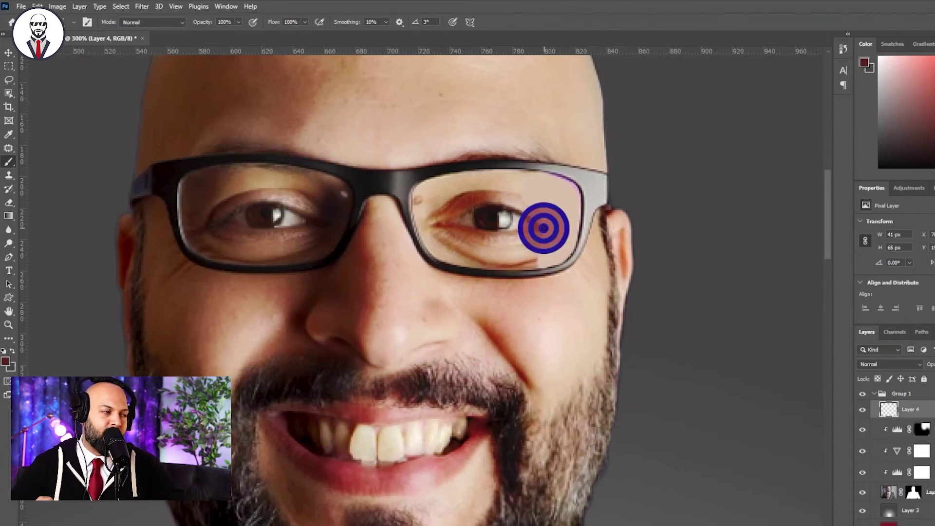
{"action": "left_click", "coordinate": [541, 230]}
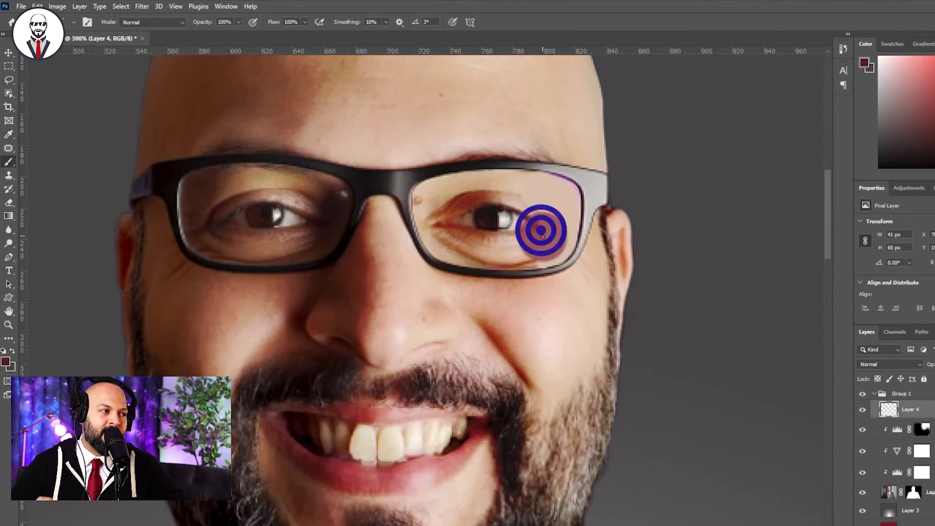
{"action": "left_click", "coordinate": [541, 230]}
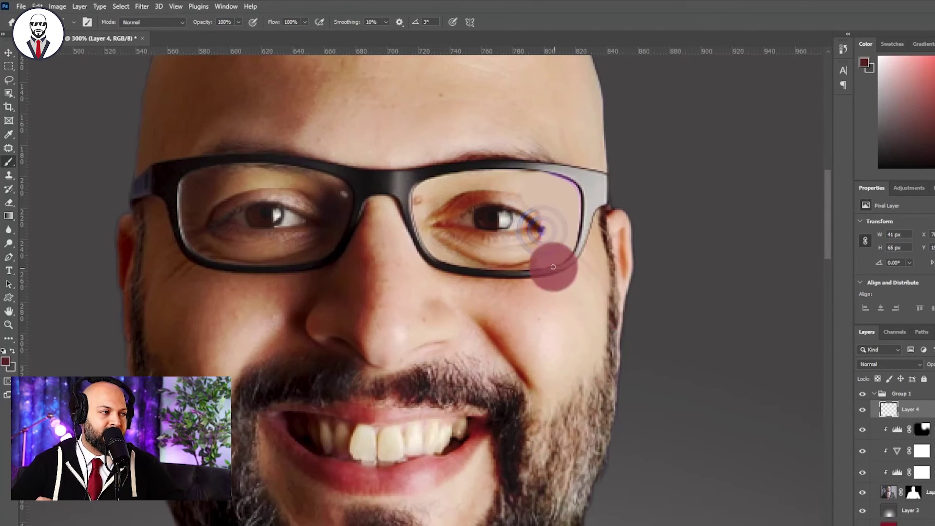
Step: Lower the opacity of Layer 4 so the painted skin blends with the original lens reflection
{"action": "key", "text": "z"}
{"action": "left_click", "coordinate": [516, 213], "text": "alt"}
{"action": "left_click", "coordinate": [515, 213], "text": "alt"}
{"action": "left_click", "coordinate": [516, 213], "text": "alt"}
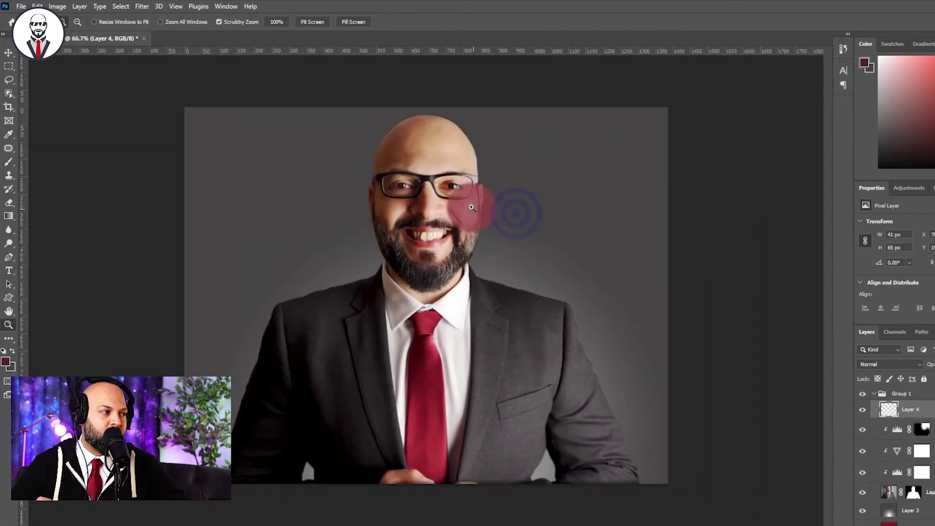
{"action": "left_click_drag", "start_coordinate": [472, 206], "coordinate": [477, 176]}
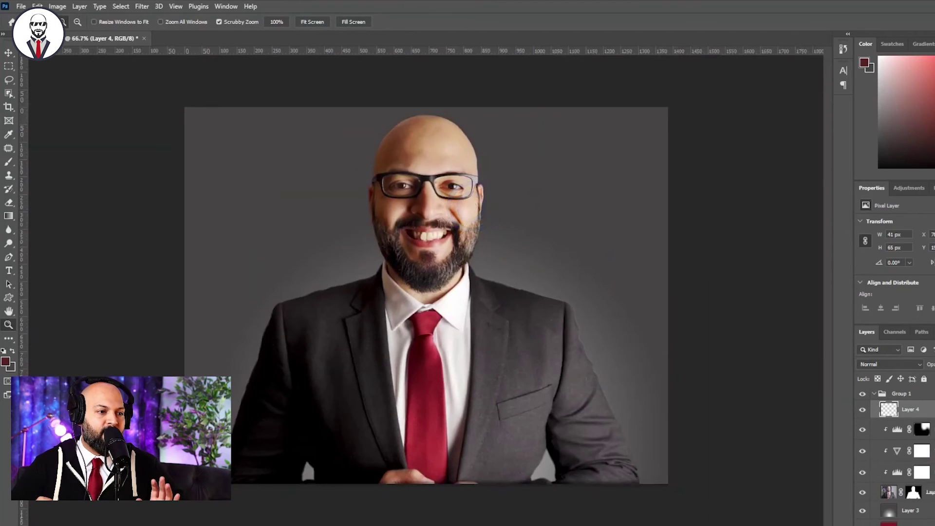
{"action": "left_click", "coordinate": [934, 364]}
{"action": "left_click", "coordinate": [934, 375]}
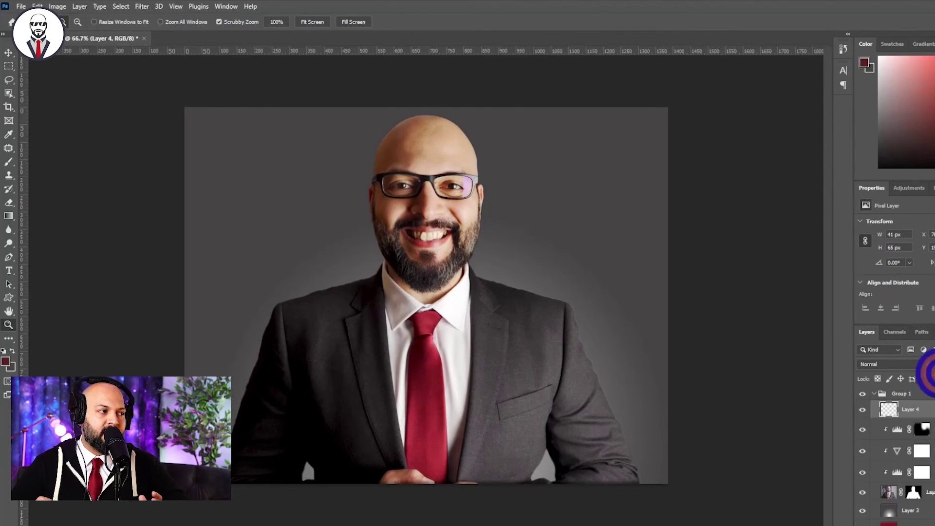
Step: Collapse Group 1 and toggle its visibility to compare the glasses retouch and grading with the Linkedin reference layer
{"action": "left_click", "coordinate": [872, 394]}
{"action": "left_click", "coordinate": [862, 393]}
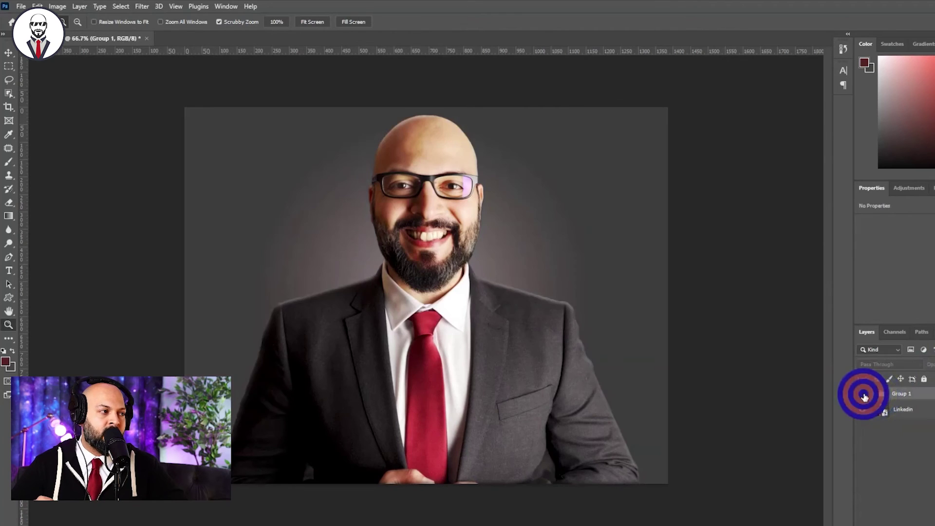
{"action": "left_click", "coordinate": [864, 395]}
{"action": "left_click", "coordinate": [864, 395]}
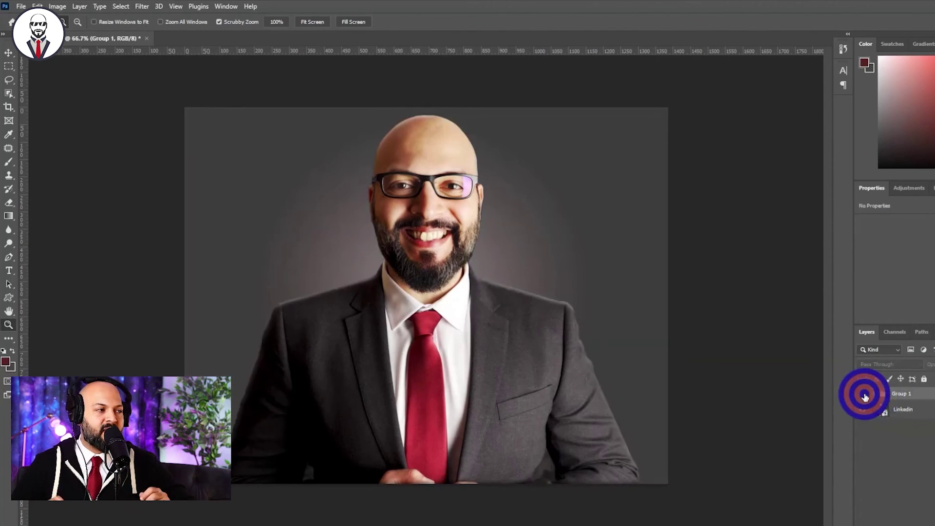
{"action": "left_click", "coordinate": [865, 395]}
{"action": "left_click", "coordinate": [875, 394]}
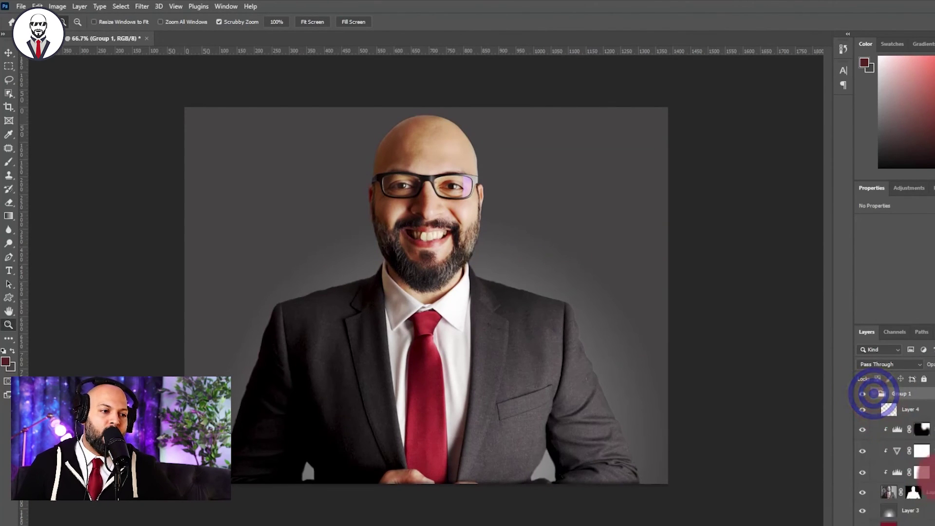
{"action": "scroll", "coordinate": [881, 434], "scroll_direction": "down", "scroll_amount": 1}
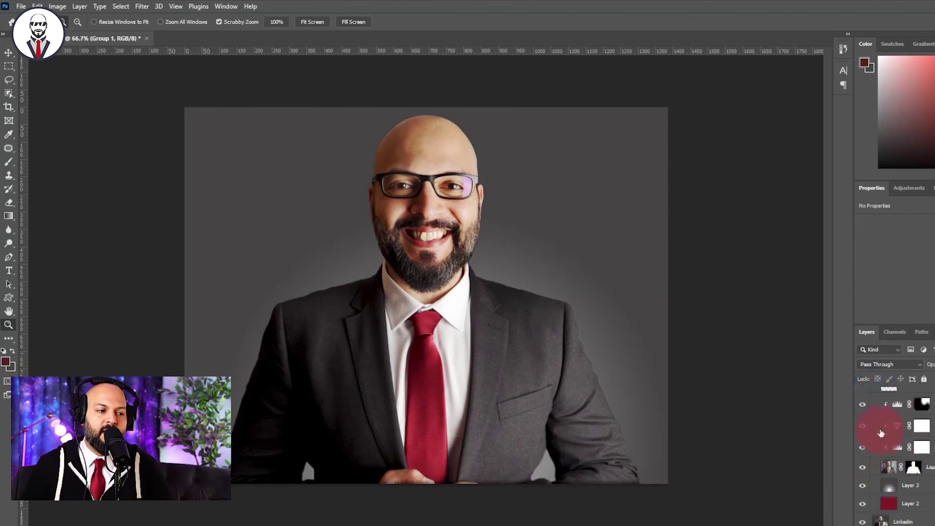
{"action": "scroll", "coordinate": [885, 431], "scroll_direction": "up", "scroll_amount": 1}
{"action": "scroll", "coordinate": [886, 431], "scroll_direction": "up", "scroll_amount": 1}
{"action": "left_click", "coordinate": [873, 394]}
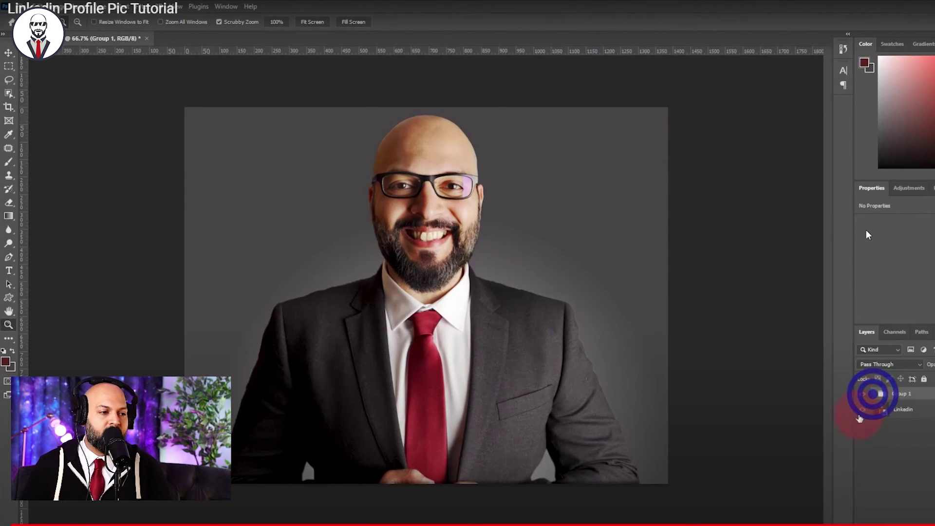
Step: Hide the Linkedin reference layer and move the masked Layer 1 out of Group 1 to the top of the layer stack
{"action": "left_click", "coordinate": [862, 412]}
{"action": "left_click", "coordinate": [873, 393]}
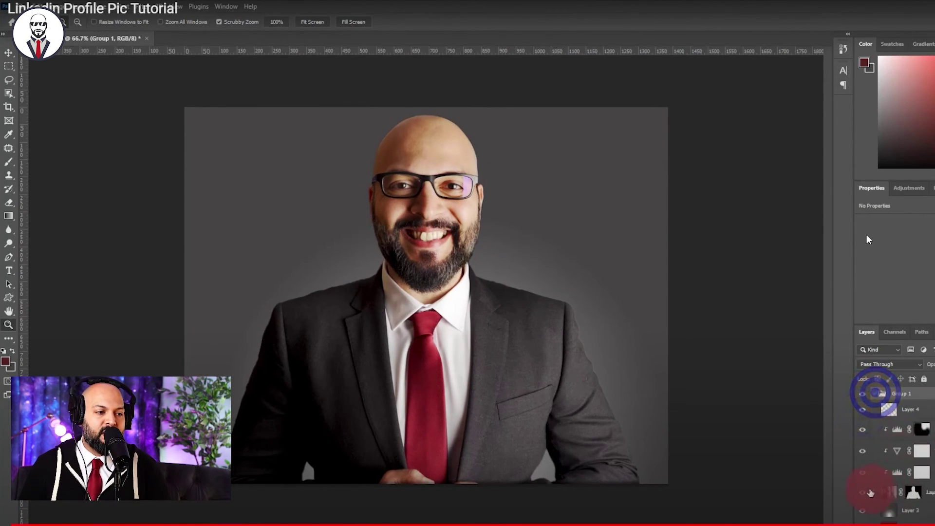
{"action": "left_click", "coordinate": [858, 494]}
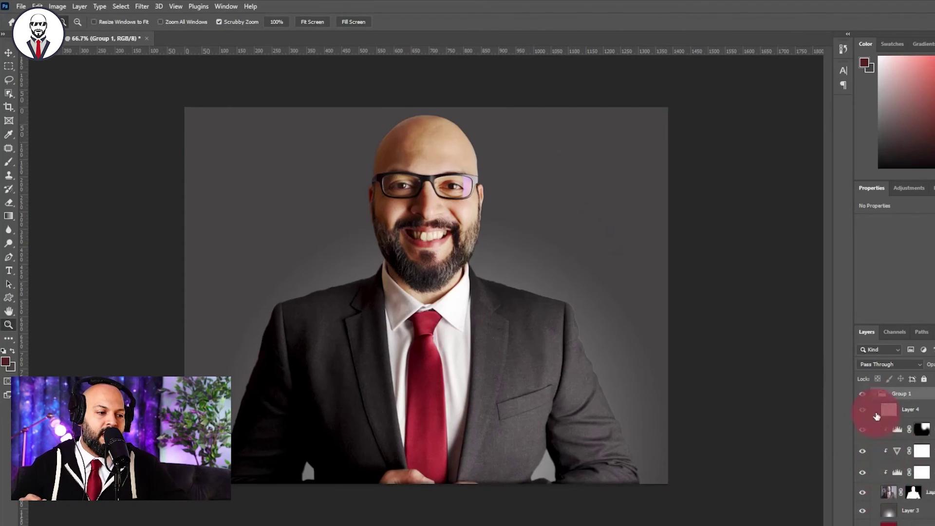
{"action": "left_click", "coordinate": [875, 395]}
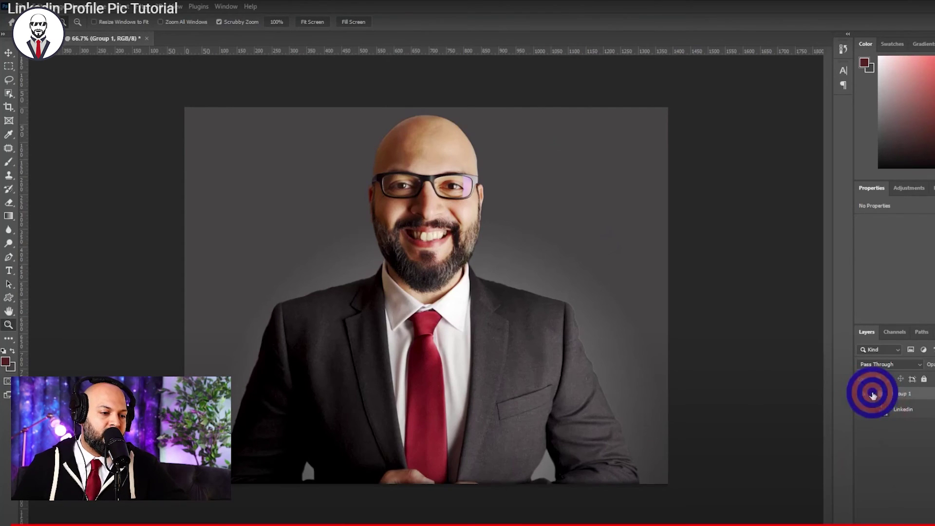
{"action": "left_click_drag", "start_coordinate": [896, 509], "coordinate": [879, 389]}
{"action": "left_click", "coordinate": [874, 412]}
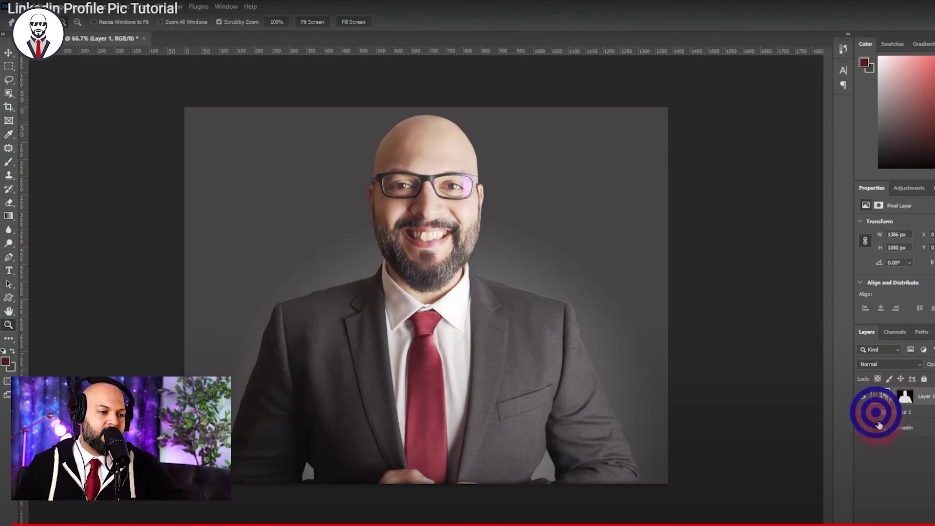
Step: Disable the layer mask on Layer 1 to reveal the original photo background
{"action": "left_click", "coordinate": [906, 397]}
{"action": "right_click", "coordinate": [905, 397]}
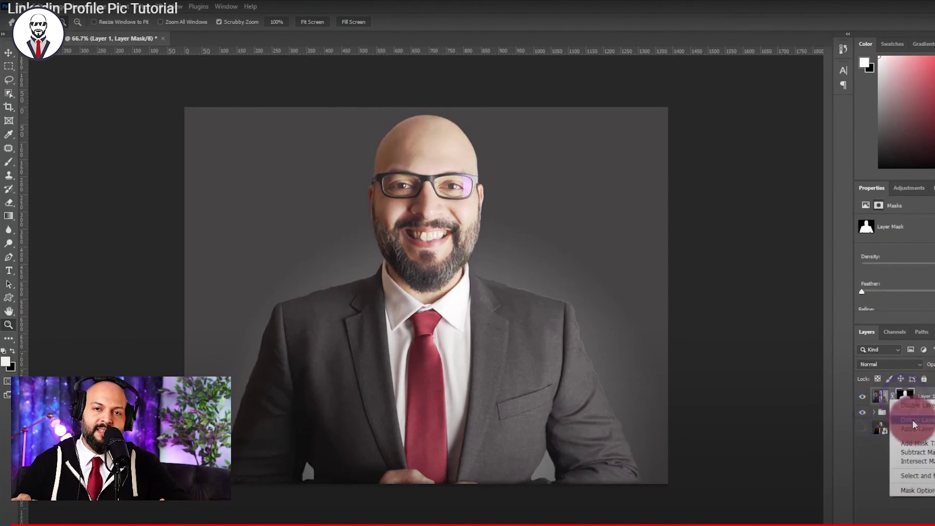
{"action": "left_click", "coordinate": [920, 407]}
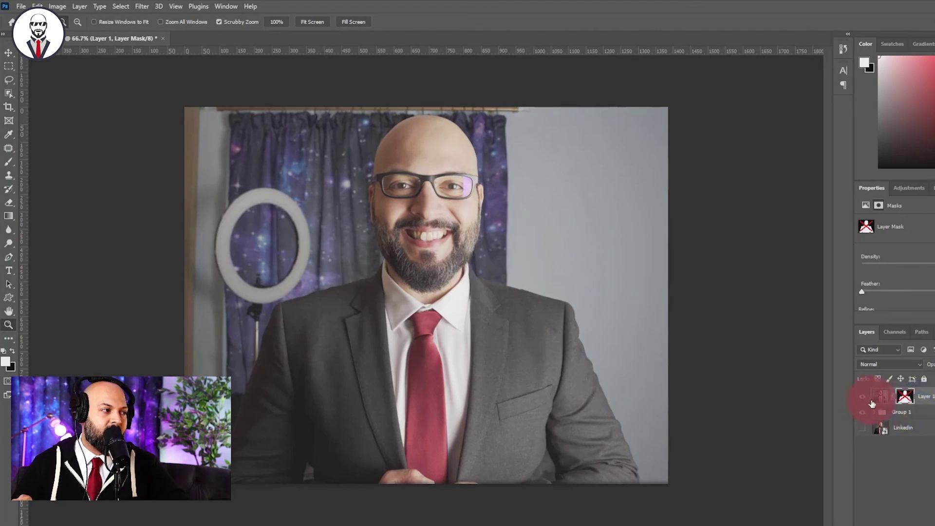
Step: Toggle the visibility of Layer 1 to compare the original photo with the finished portrait in Group 1
{"action": "left_click", "coordinate": [863, 399]}
{"action": "left_click", "coordinate": [865, 399]}
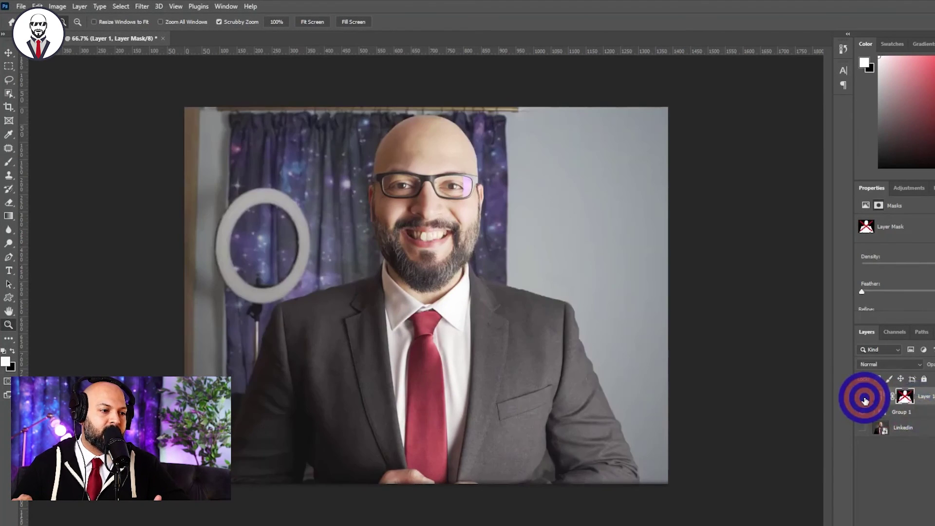
{"action": "left_click", "coordinate": [865, 399]}
{"action": "left_click", "coordinate": [865, 399]}
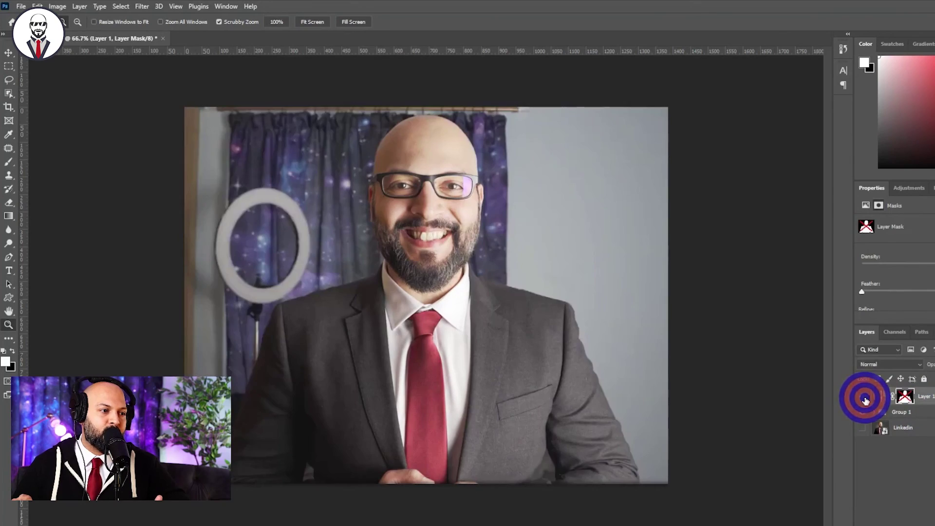
{"action": "left_click", "coordinate": [864, 399]}
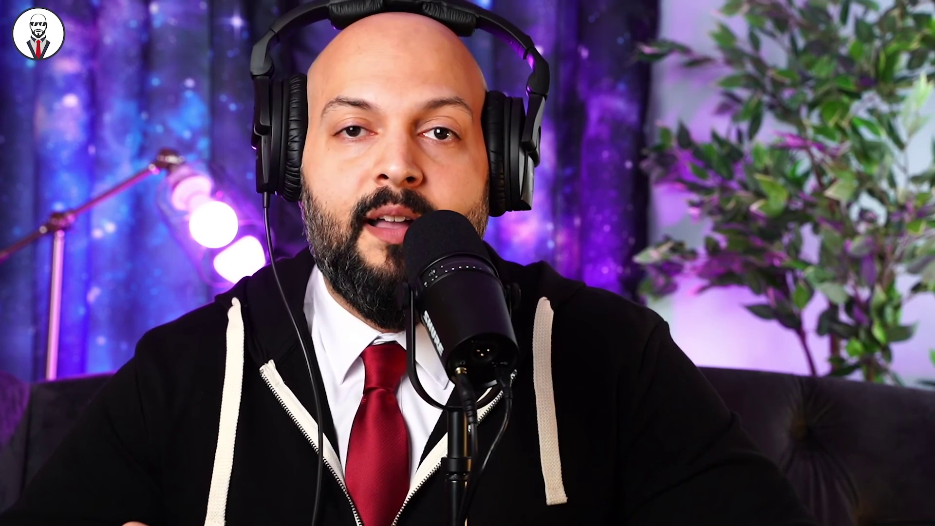